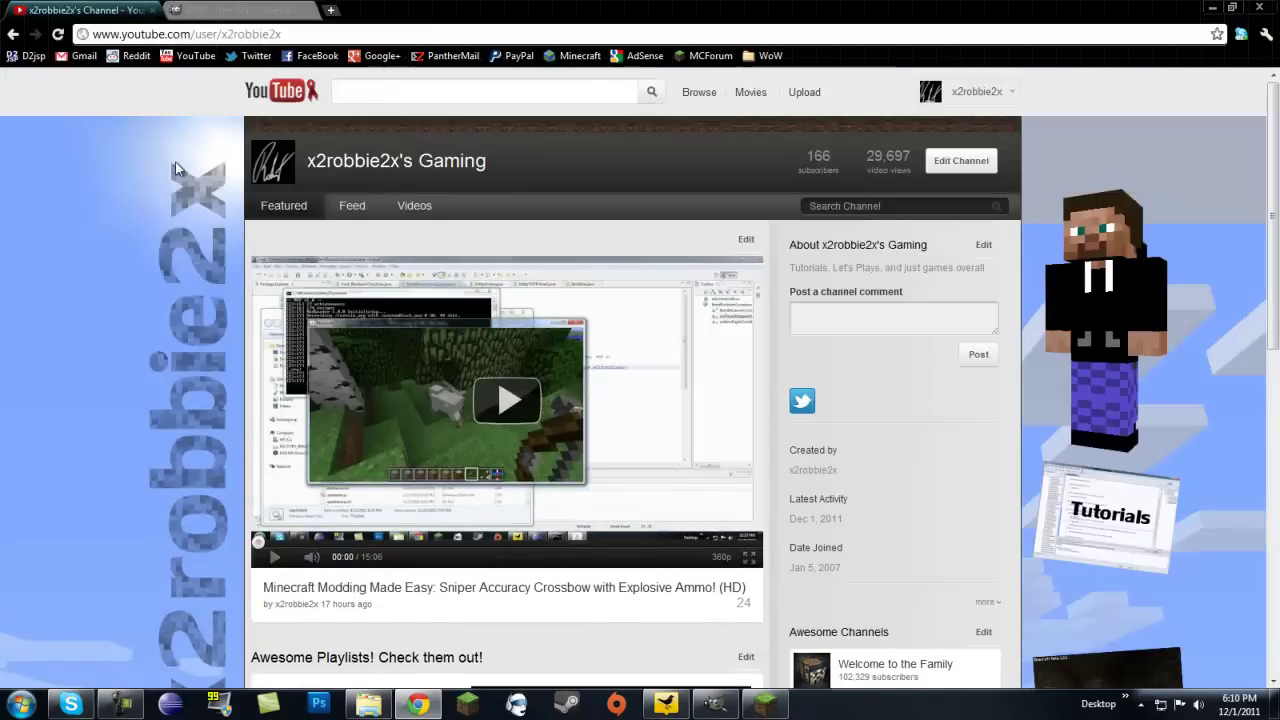
Step: Scroll up and down through the YouTube channel page
scroll(178, 155, "down", 8)
scroll(181, 145, "up", 8)
scroll(220, 137, "down", 3)
scroll(220, 137, "up", 3)
scroll(220, 140, "down", 5)
scroll(220, 140, "up", 5)
scroll(222, 140, "down", 5)
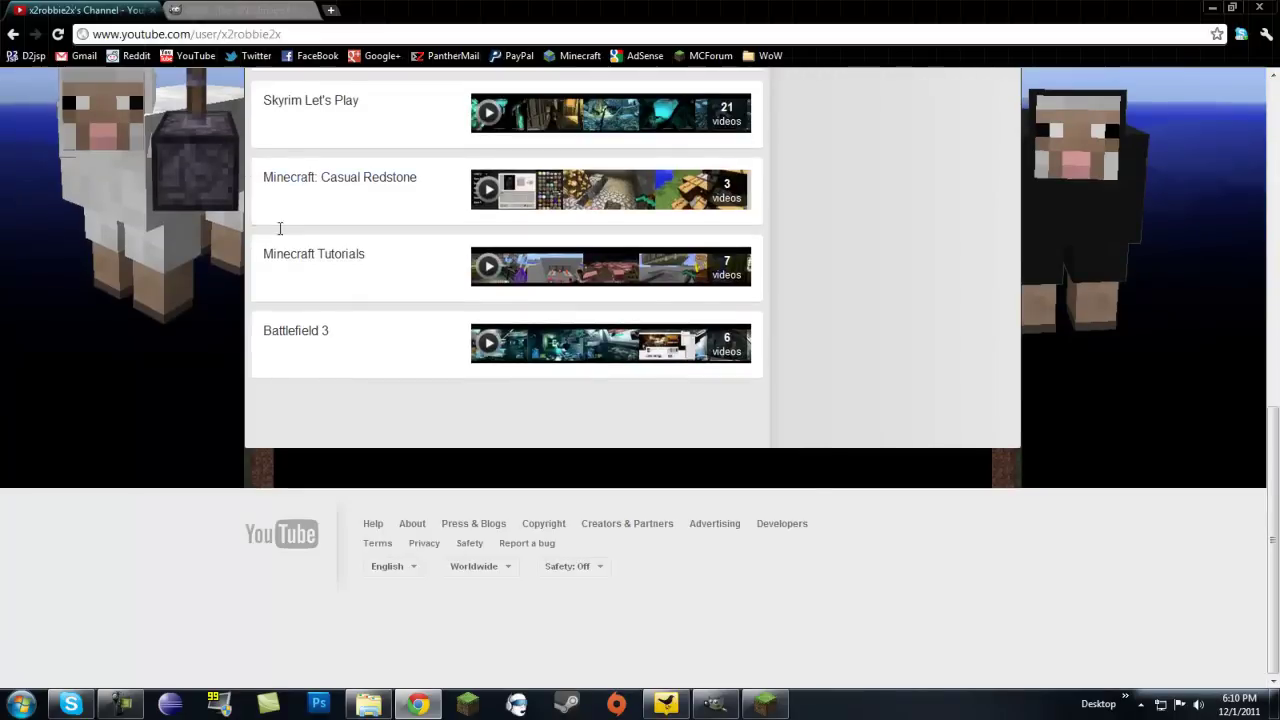
scroll(280, 228, "up", 5)
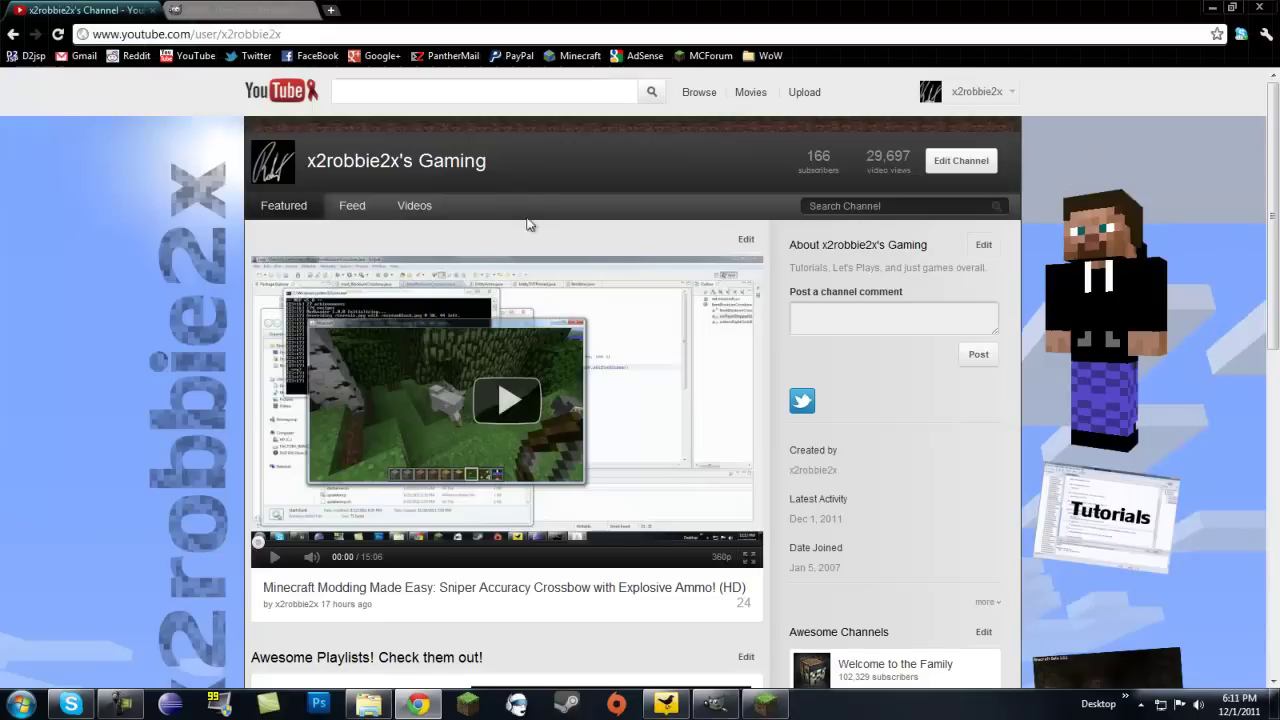
scroll(530, 224, "down", 10)
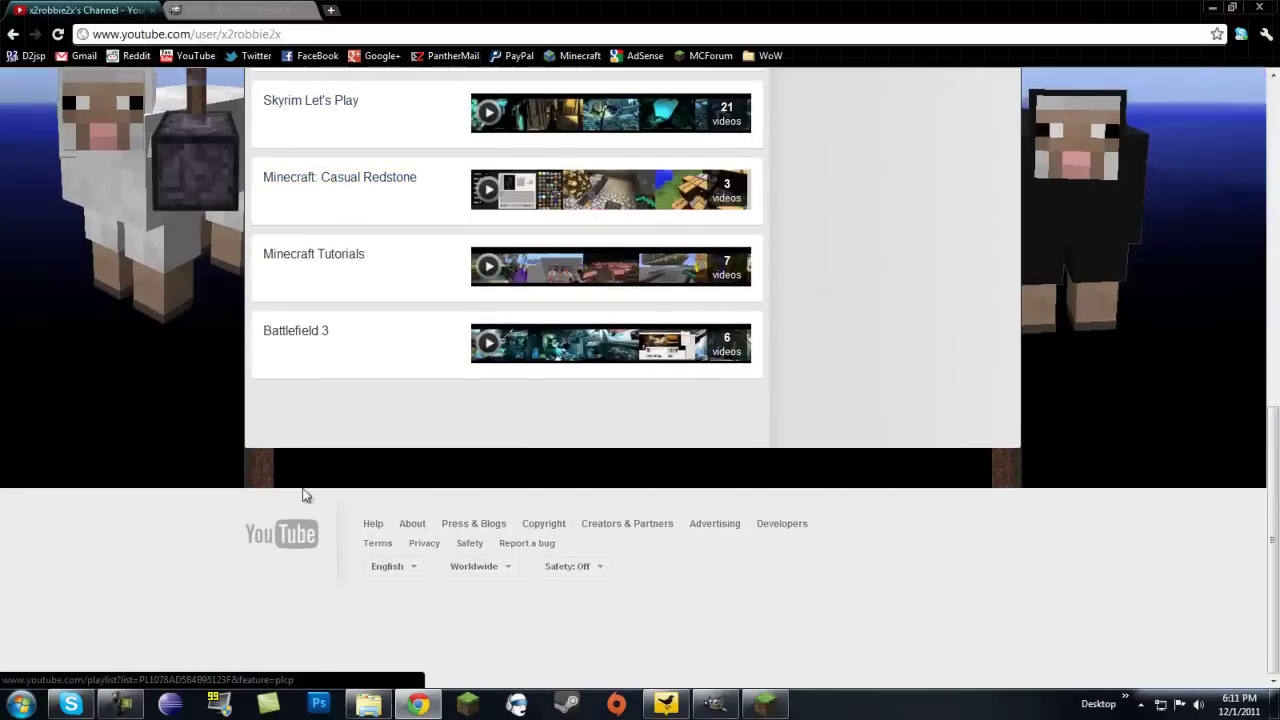
scroll(990, 460, "up", 10)
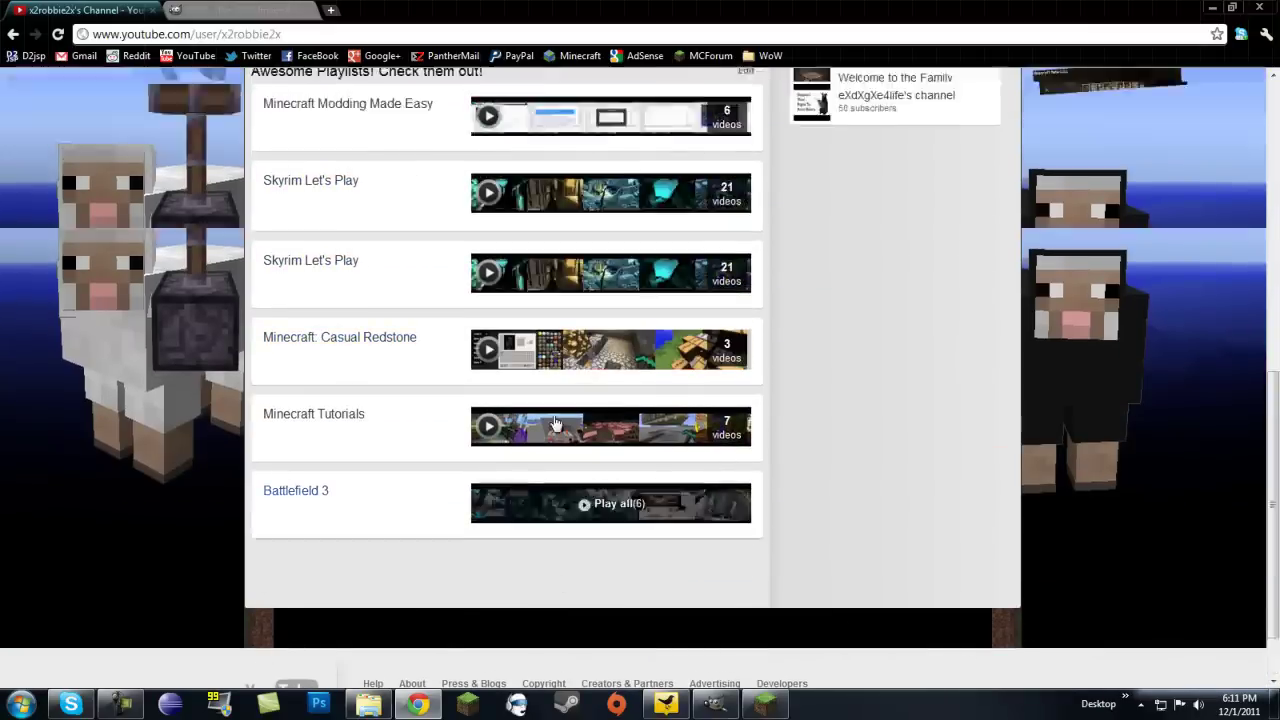
scroll(556, 382, "down", 3)
scroll(556, 382, "up", 3)
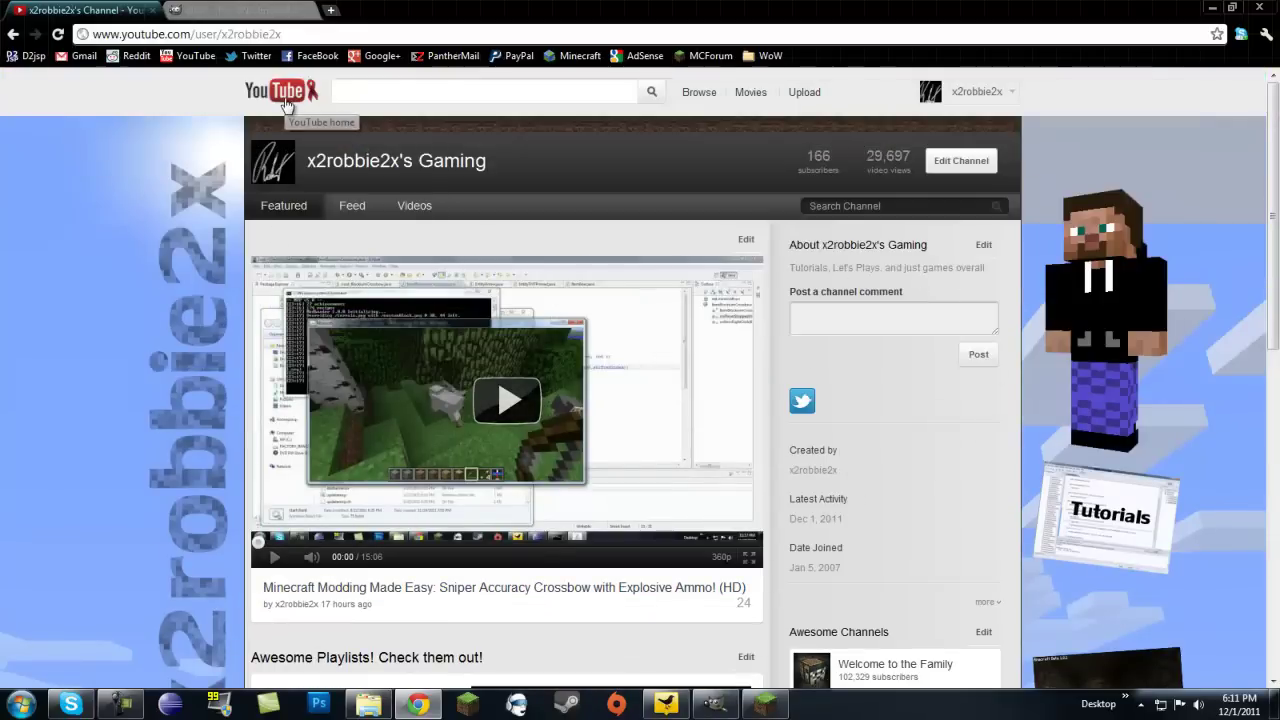
Step: View the channel's Feed and Videos tabs, then switch to the gimp.org page
left_click(345, 214)
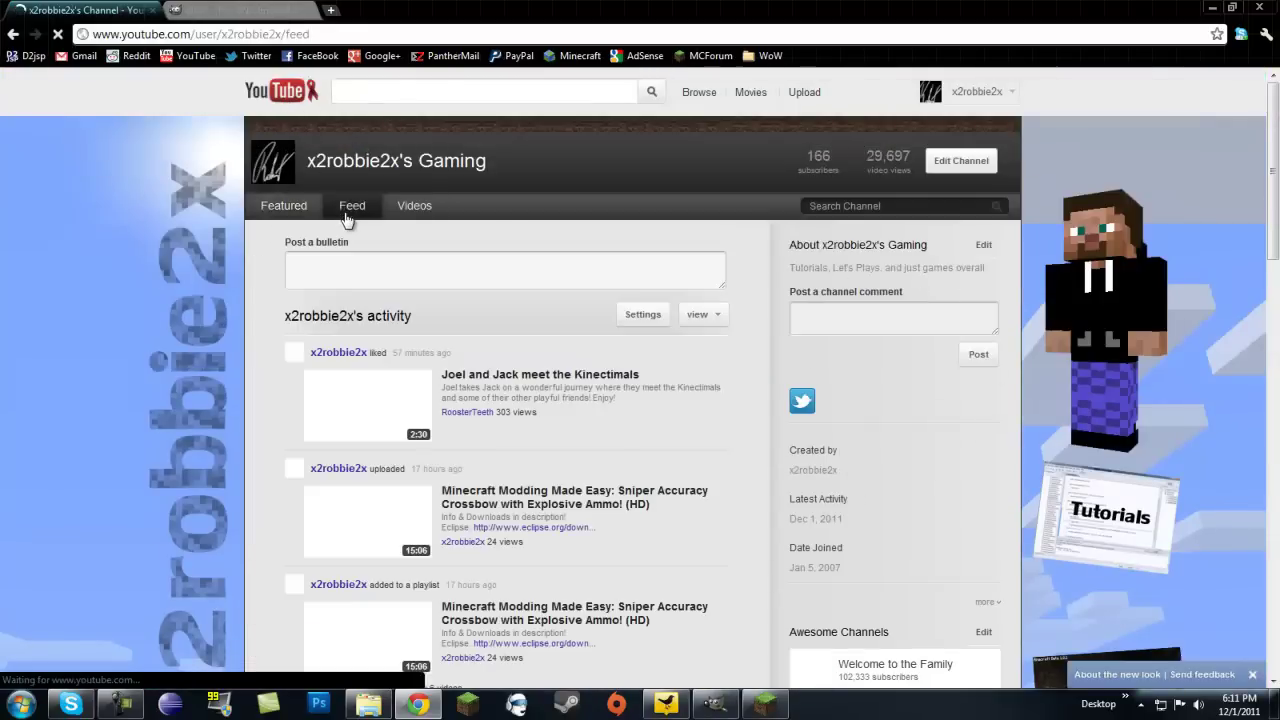
left_click(407, 222)
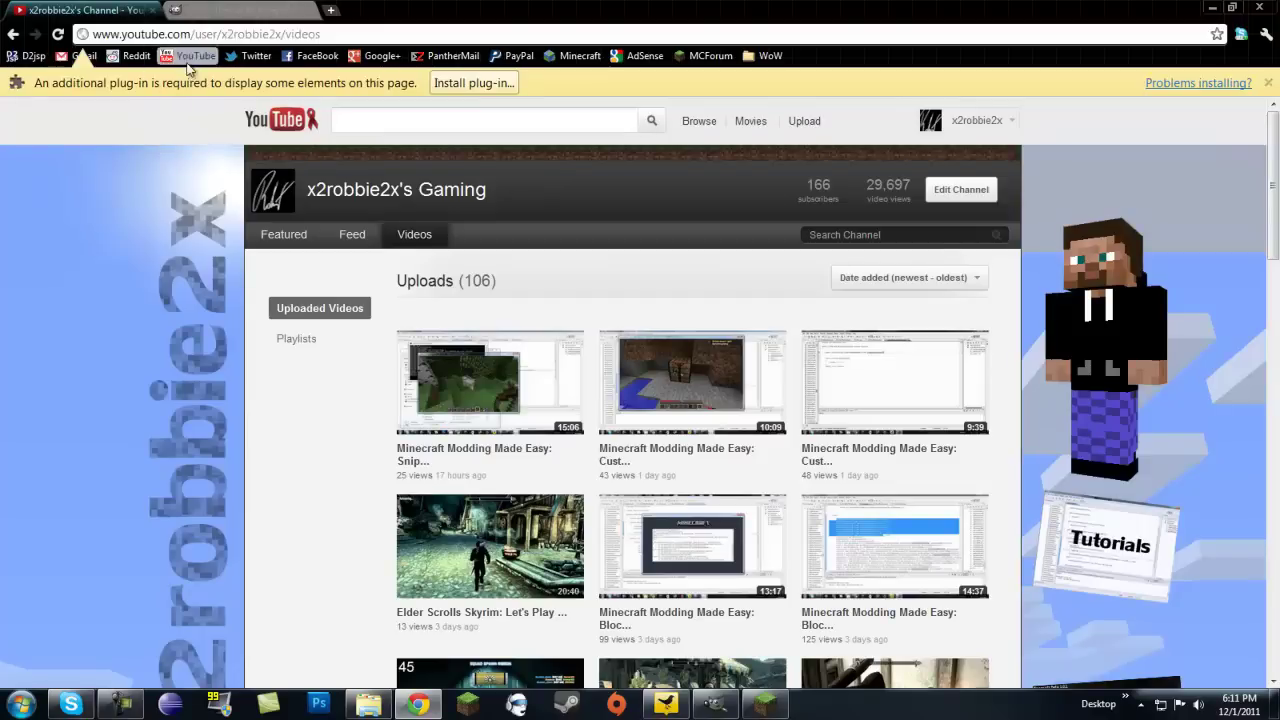
left_click(180, 9)
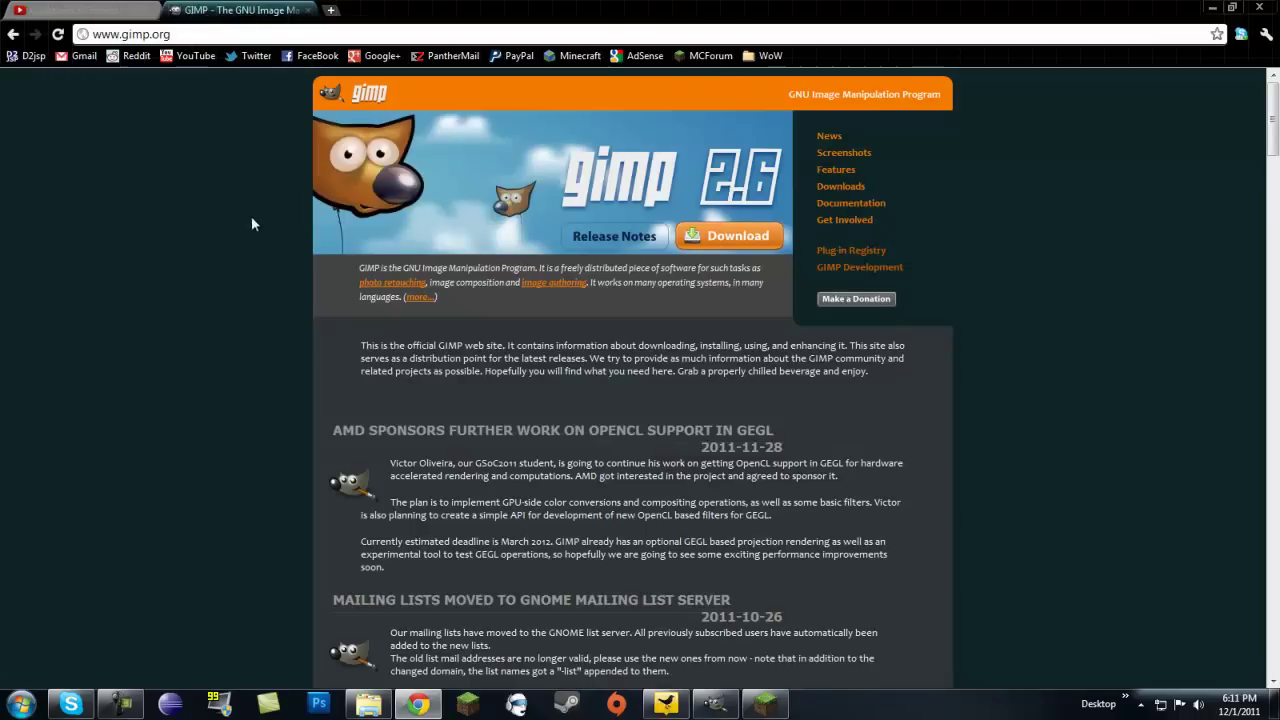
left_click_drag(360, 345, 1043, 303)
left_click(1043, 303)
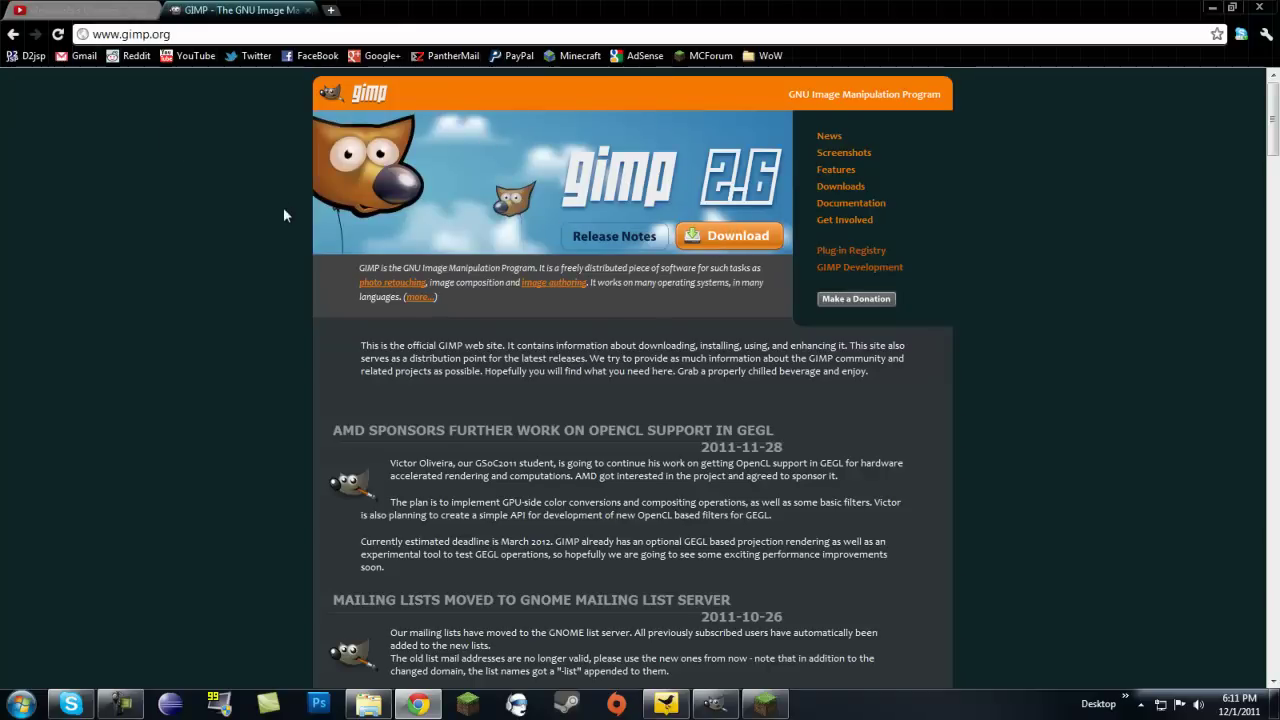
triple_click(304, 257)
left_click(237, 274)
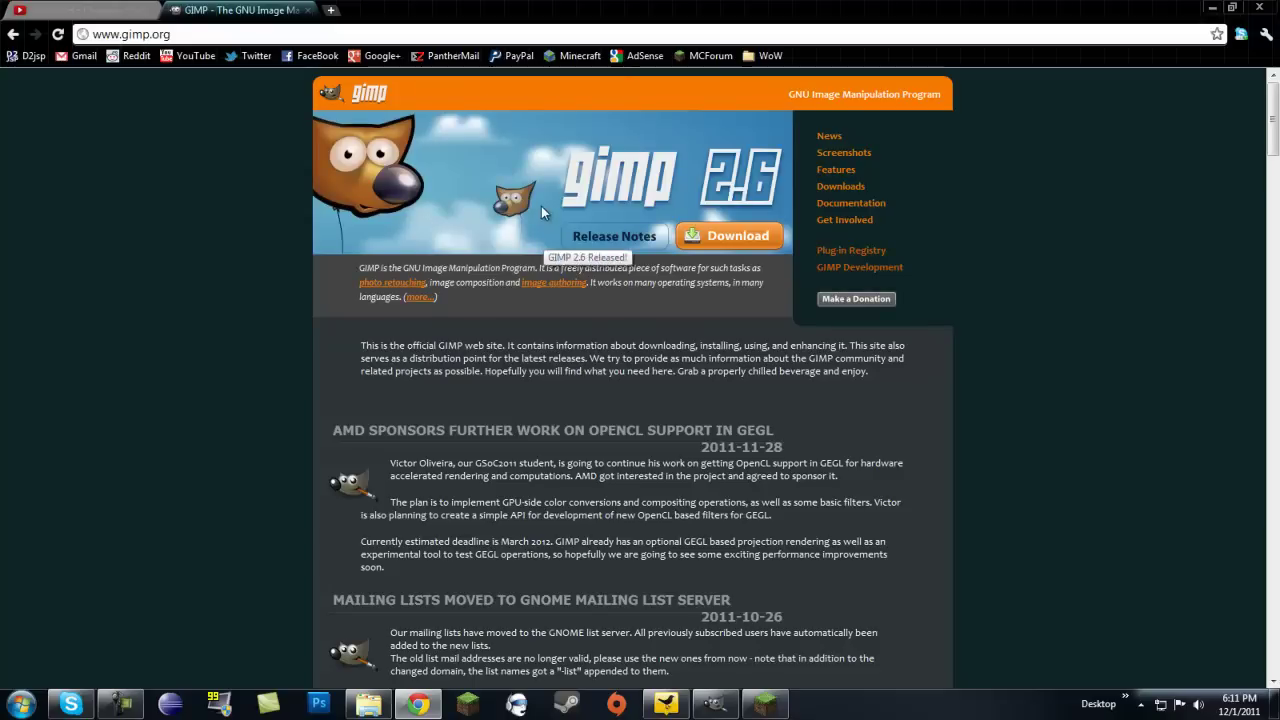
Step: Close the Minecraft game window and reposition the MCP1.01 Explorer window to the left
left_click(712, 705)
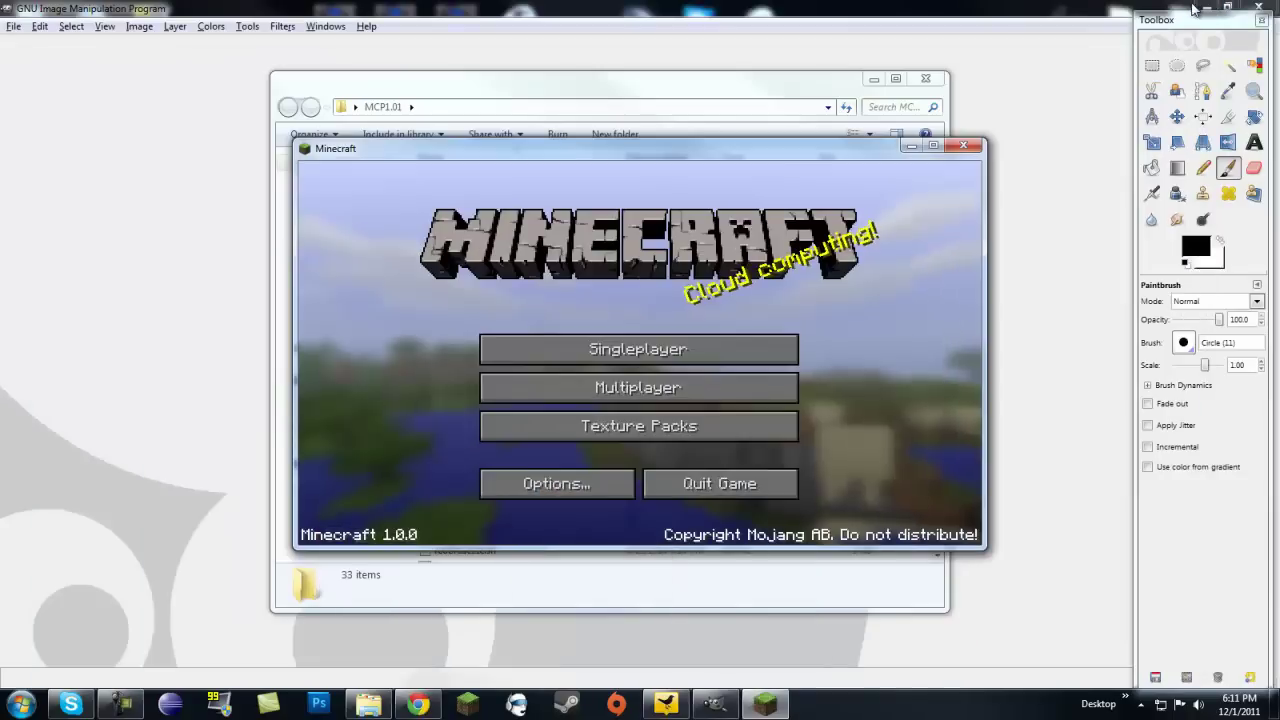
left_click(963, 146)
left_click_drag(623, 94, 1279, 97)
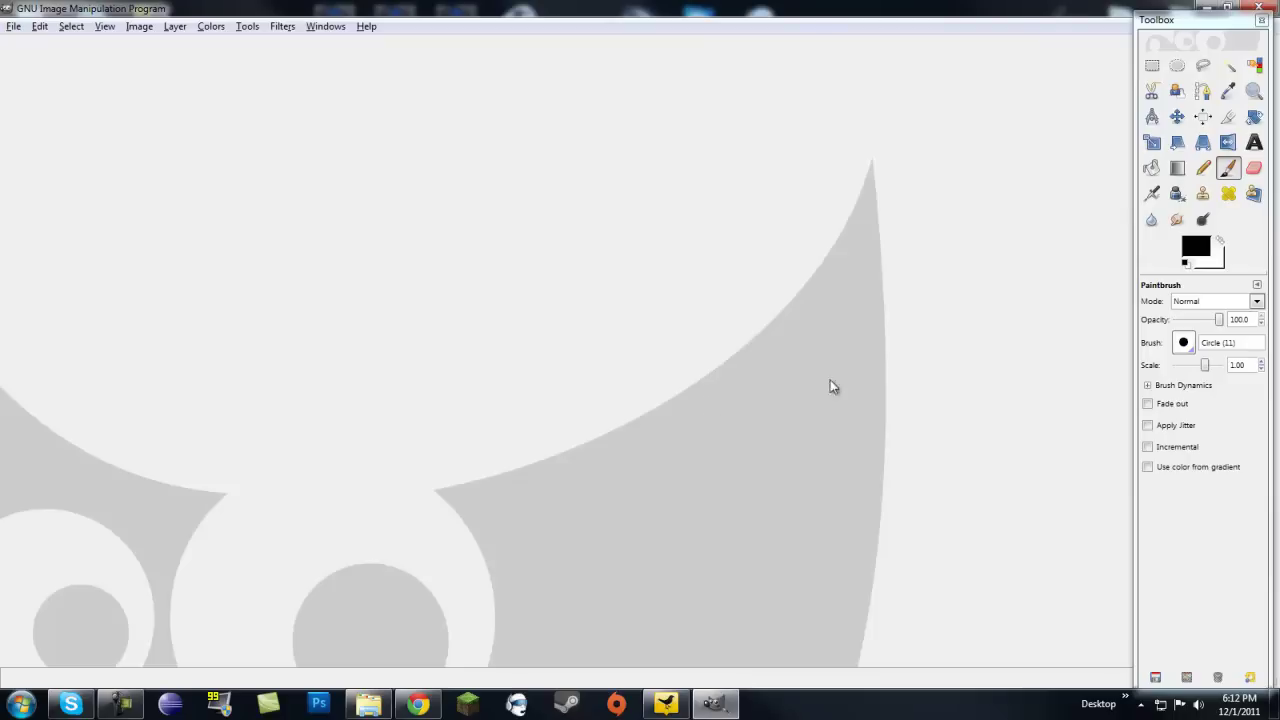
left_click_drag(1136, 100, 180, 96)
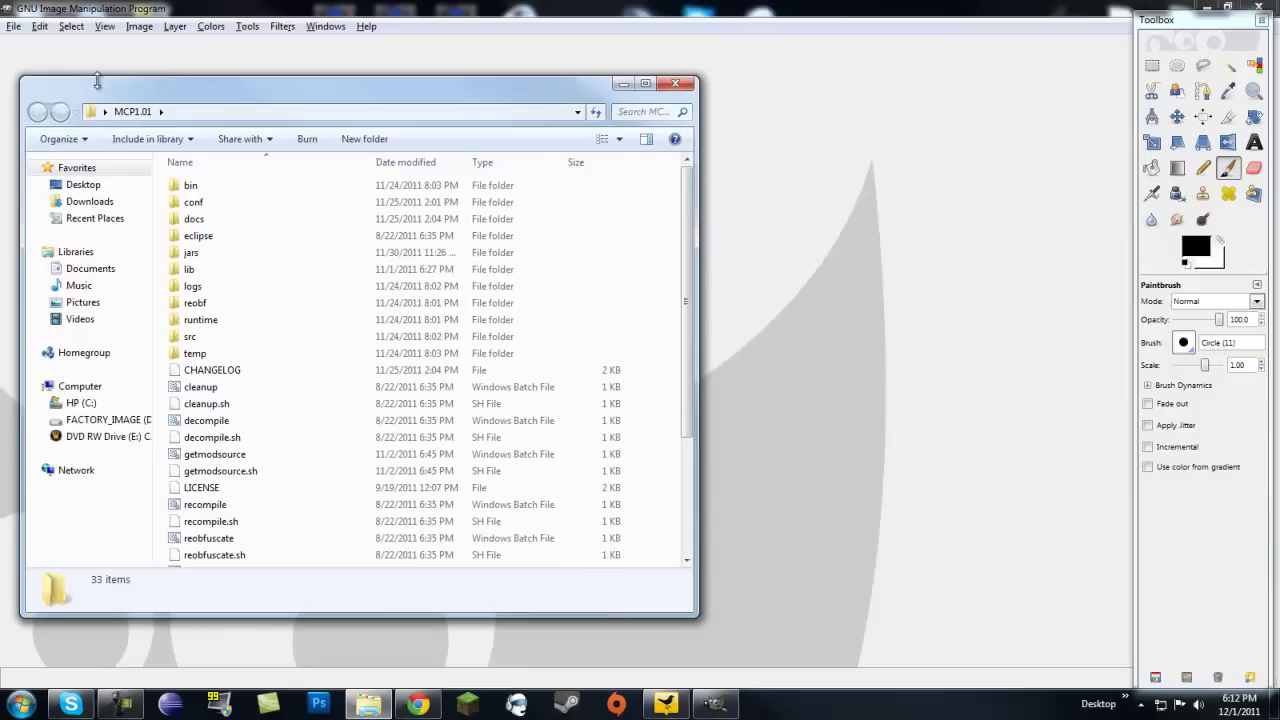
left_click_drag(97, 80, 89, 126)
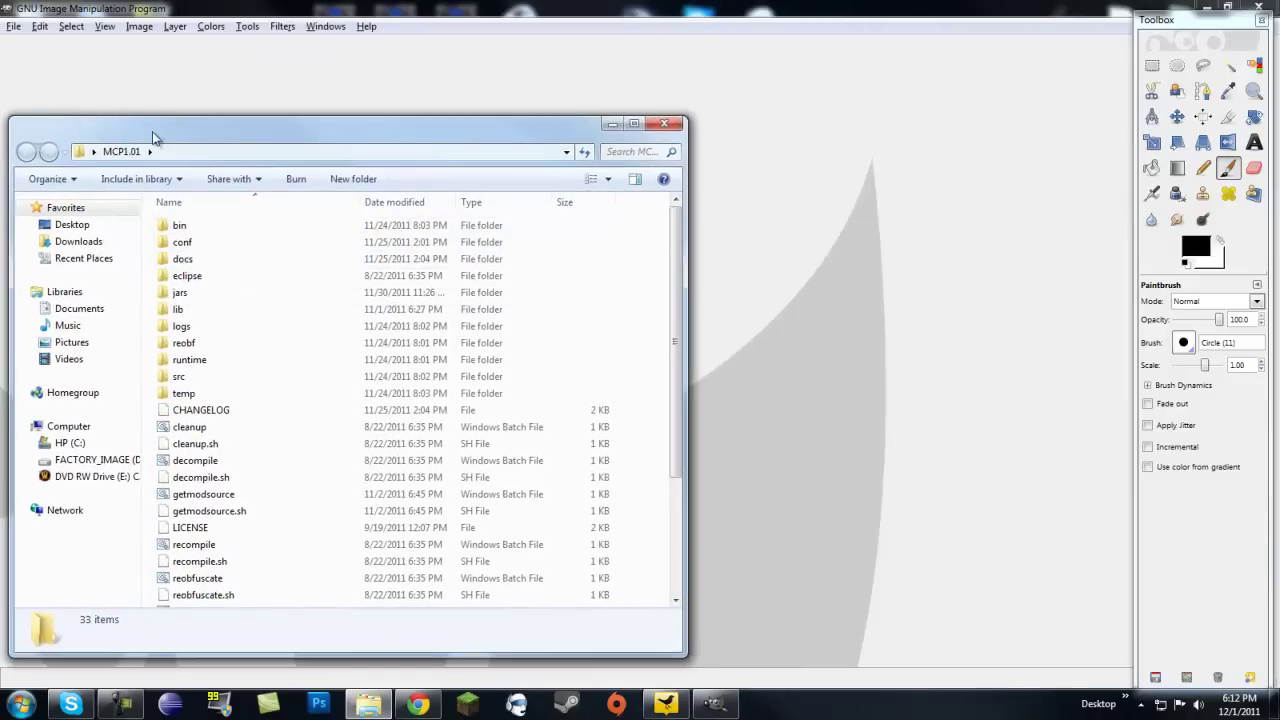
Step: Browse bin > minecraft > net > minecraft > src, then return to the MCP1.01 folder
double_click(200, 225)
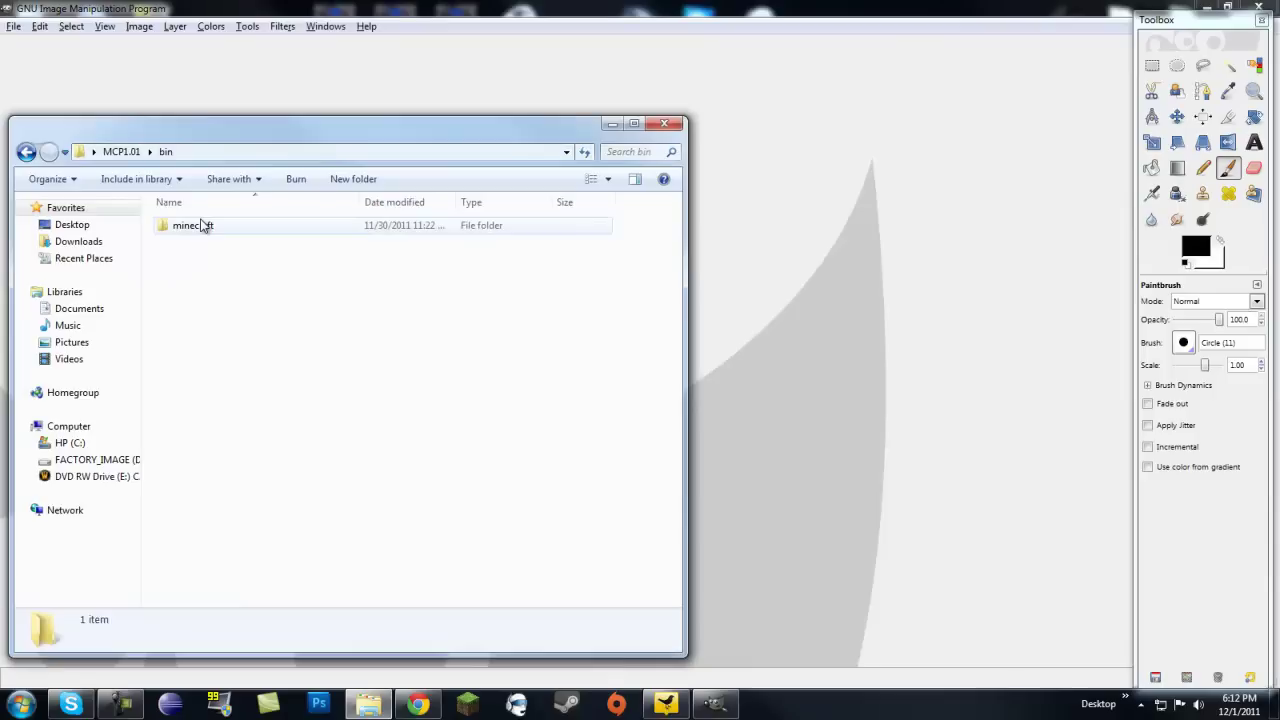
double_click(200, 224)
double_click(184, 228)
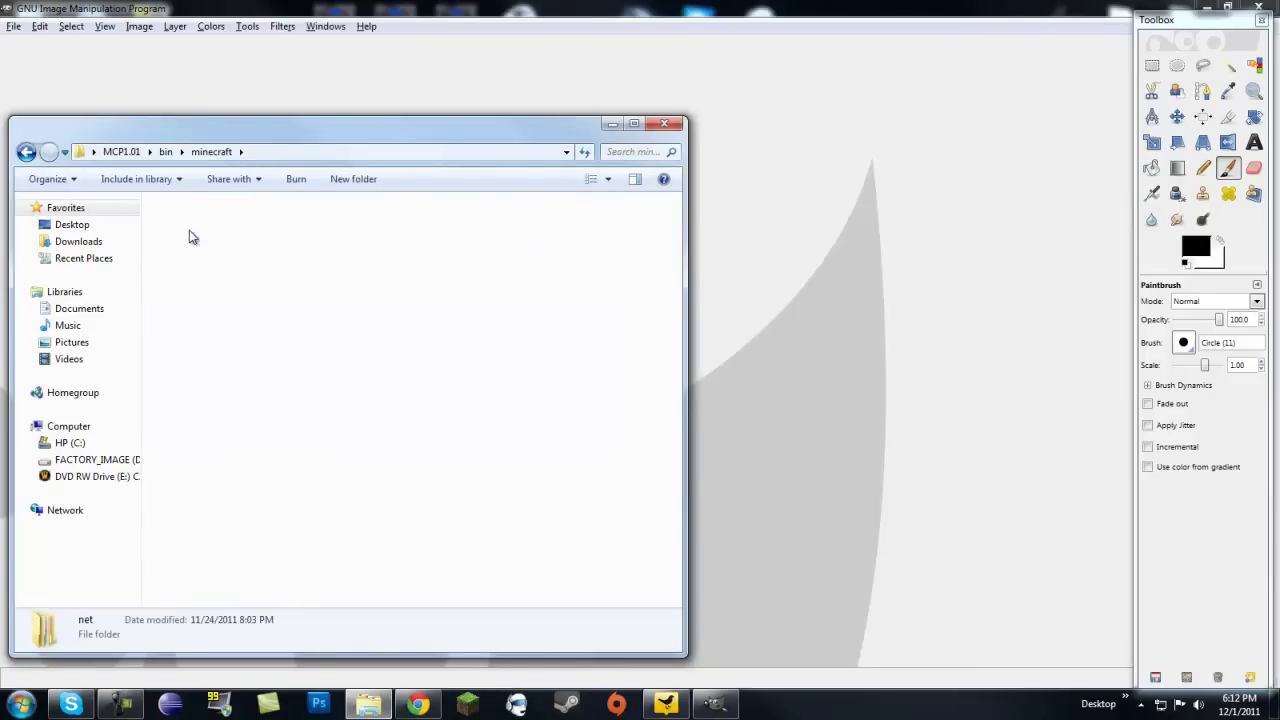
double_click(190, 229)
double_click(185, 242)
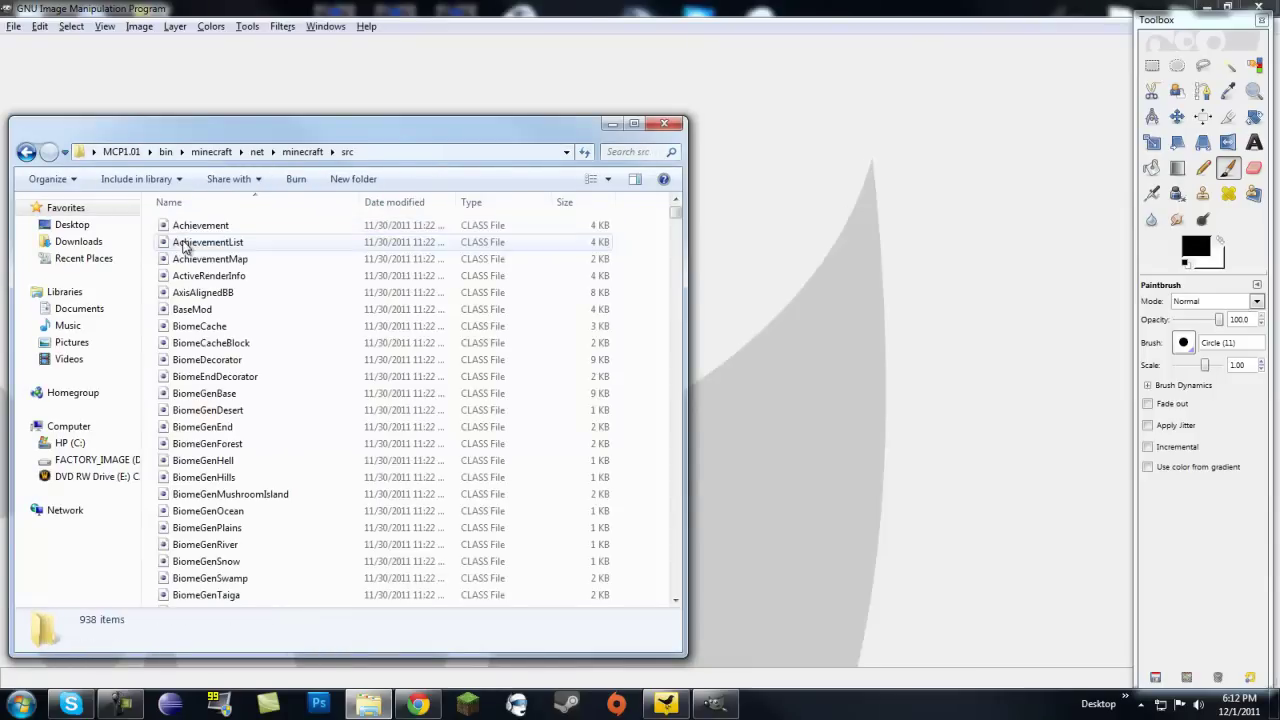
left_click(26, 151)
left_click(26, 151)
left_click(26, 151)
left_click(26, 151)
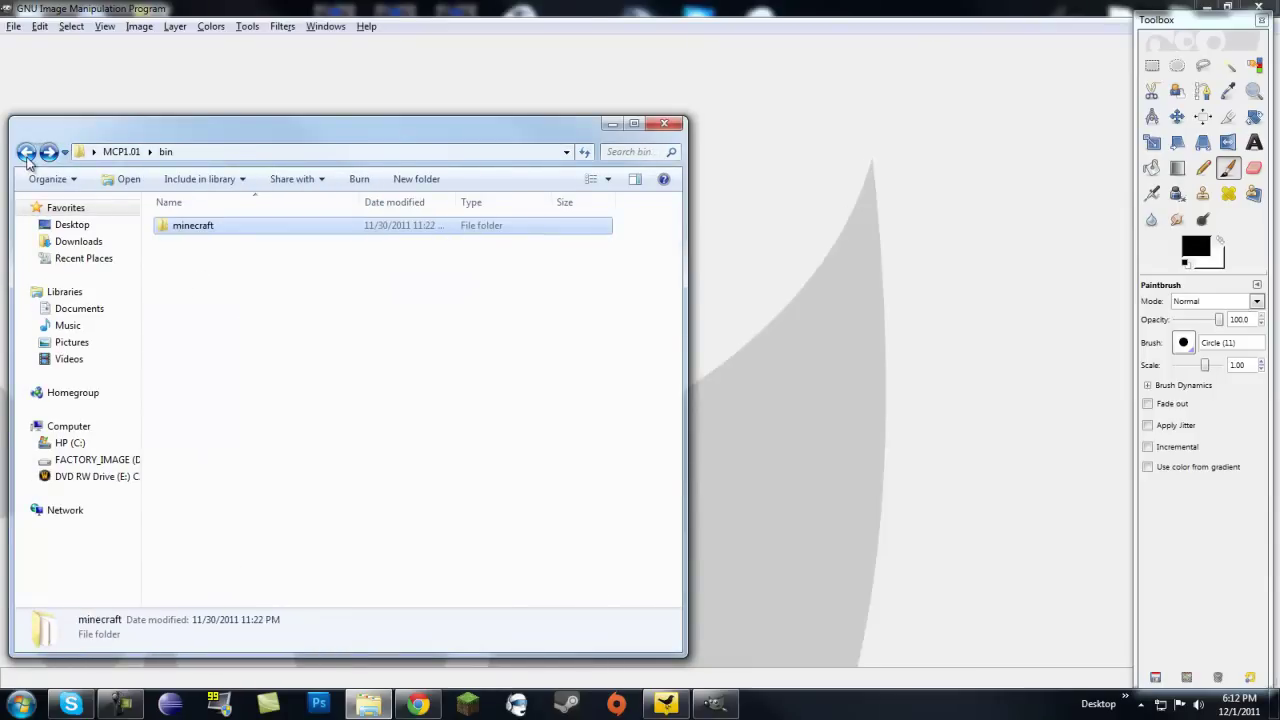
left_click(26, 151)
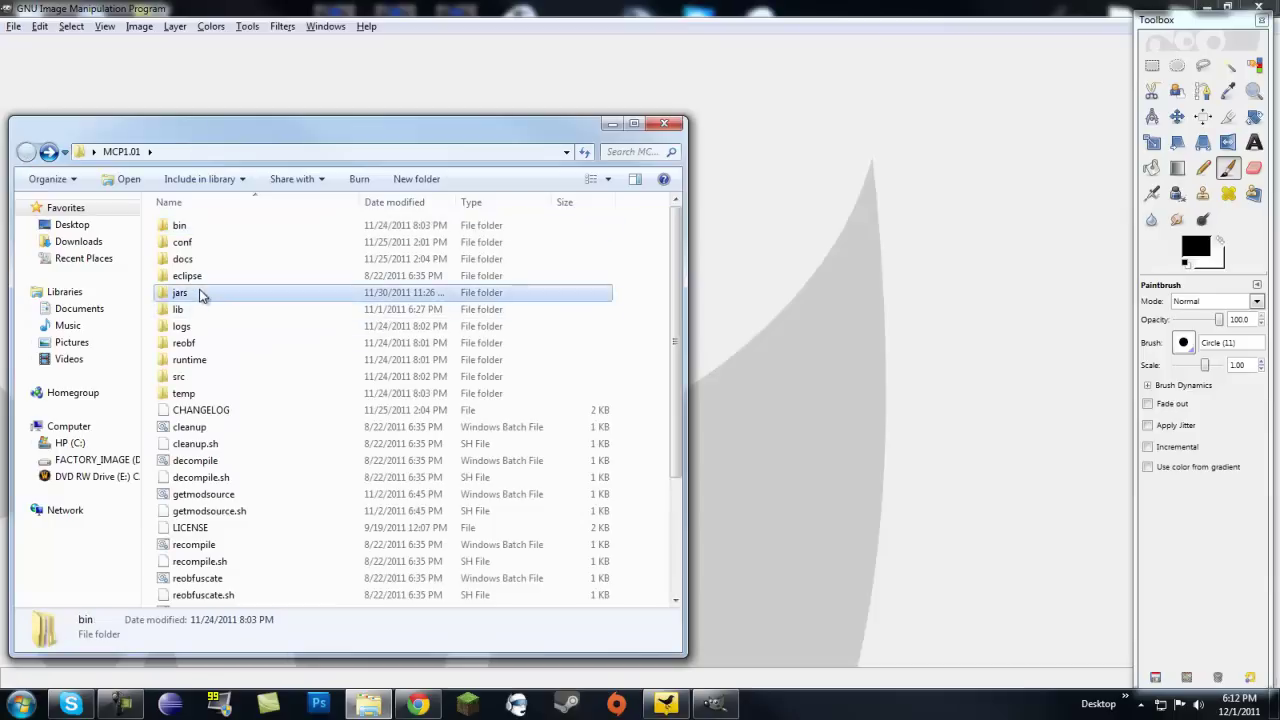
Step: Open jars > bin and select the minecraft jar file
double_click(198, 292)
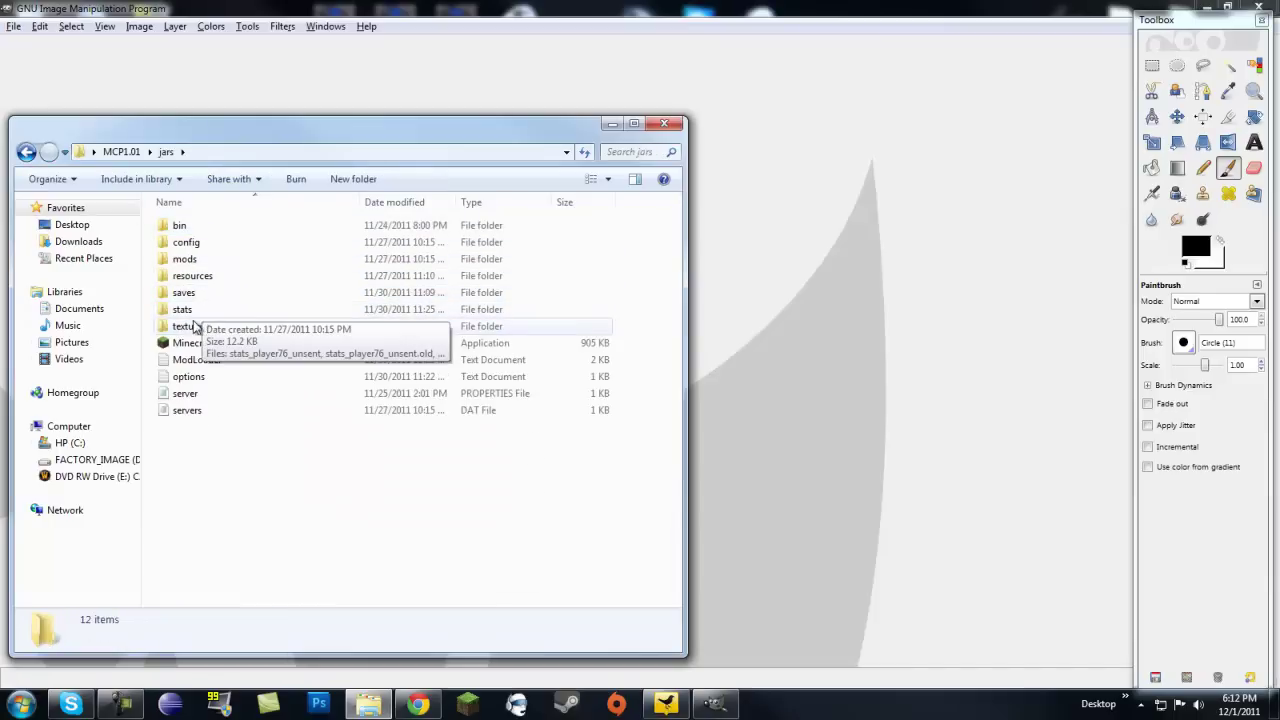
left_click(198, 228)
double_click(198, 228)
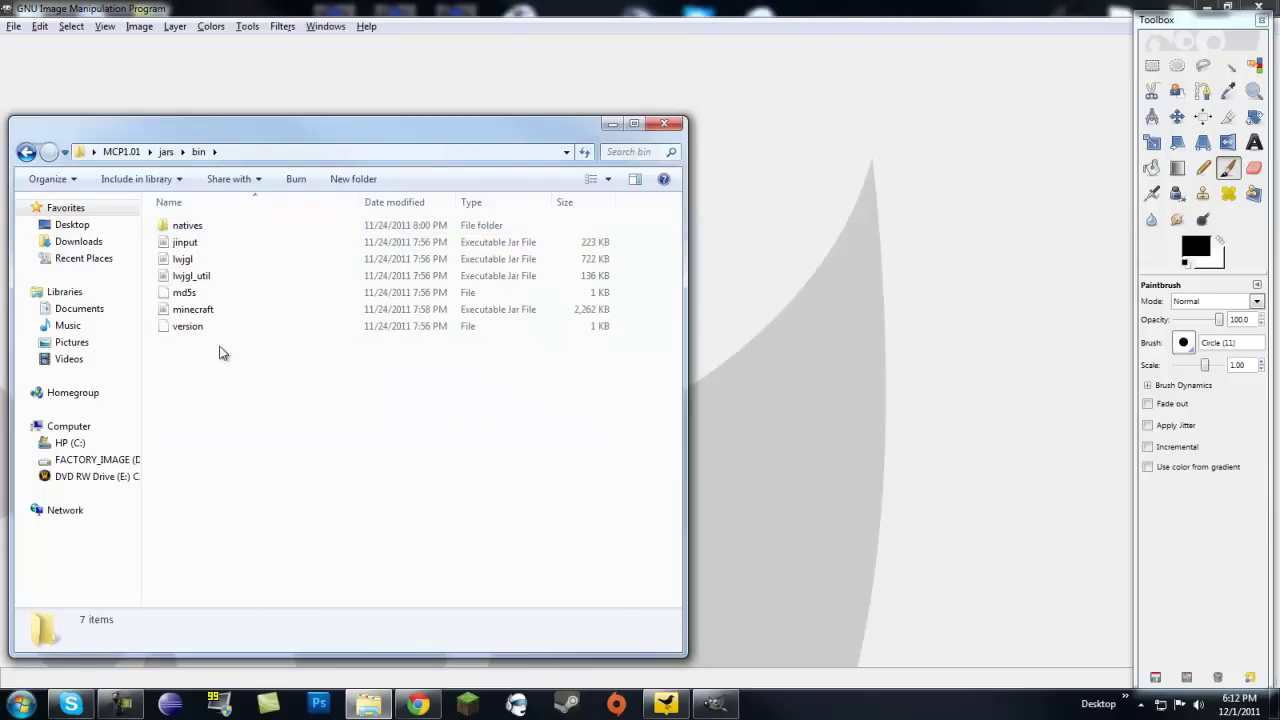
left_click(206, 311)
Step: Open minecraft.jar with WinRAR archiver and dismiss the licence reminder
right_click(203, 310)
mouse_move(250, 347)
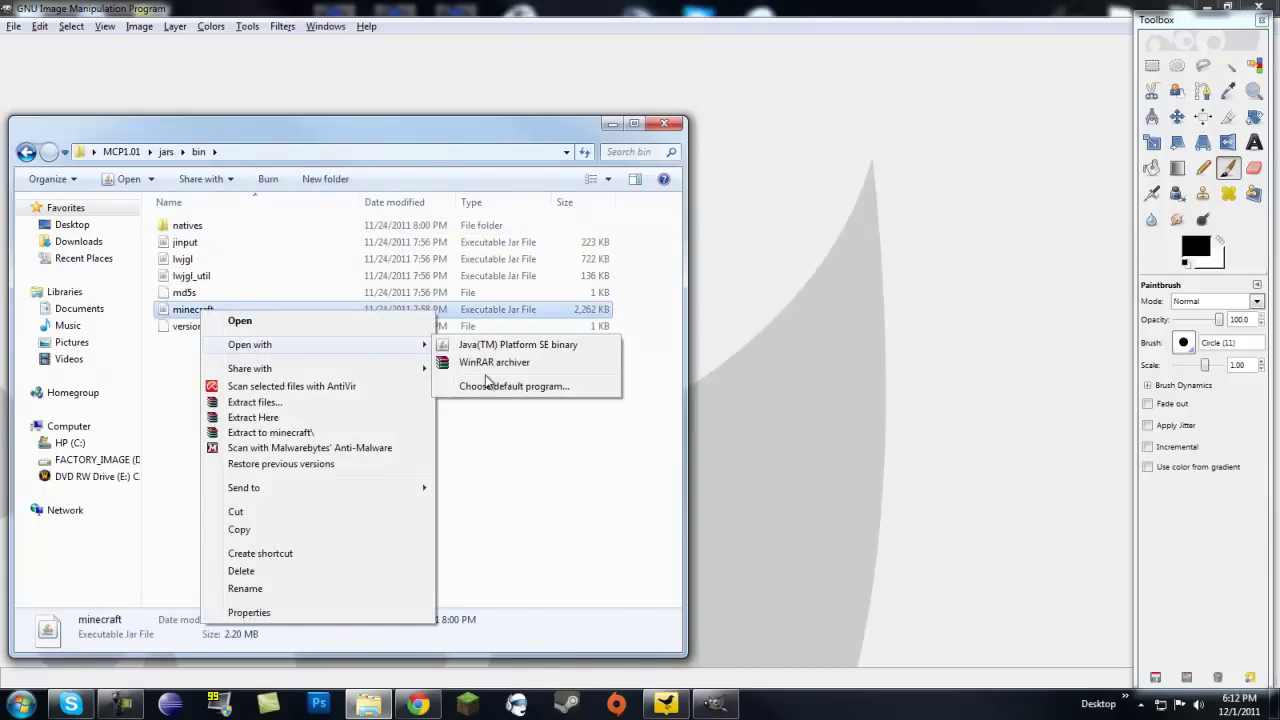
left_click(492, 364)
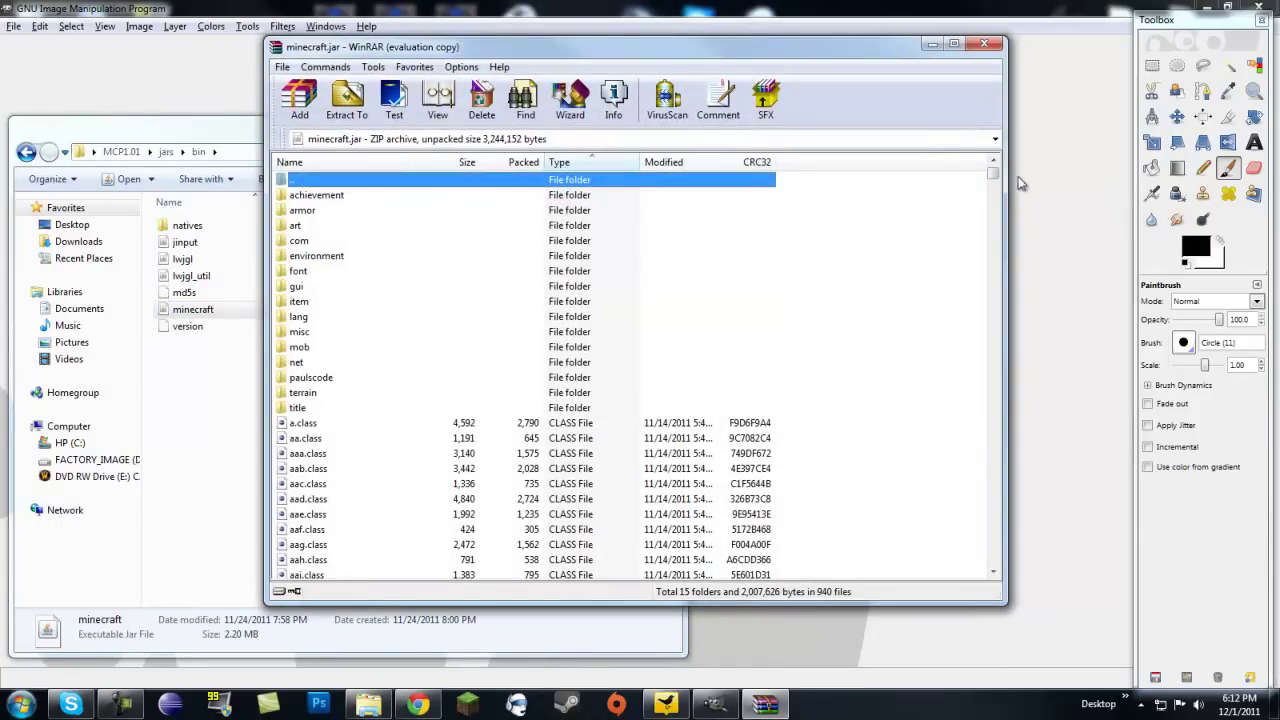
left_click(741, 330)
Step: Scroll to the bottom of the archive and open terrain.png in Photoshop
mouse_move(997, 178)
left_mouse_down()
mouse_move(974, 246)
mouse_move(960, 503)
mouse_move(970, 570)
mouse_move(993, 243)
mouse_move(982, 158)
mouse_move(996, 180)
left_mouse_up()
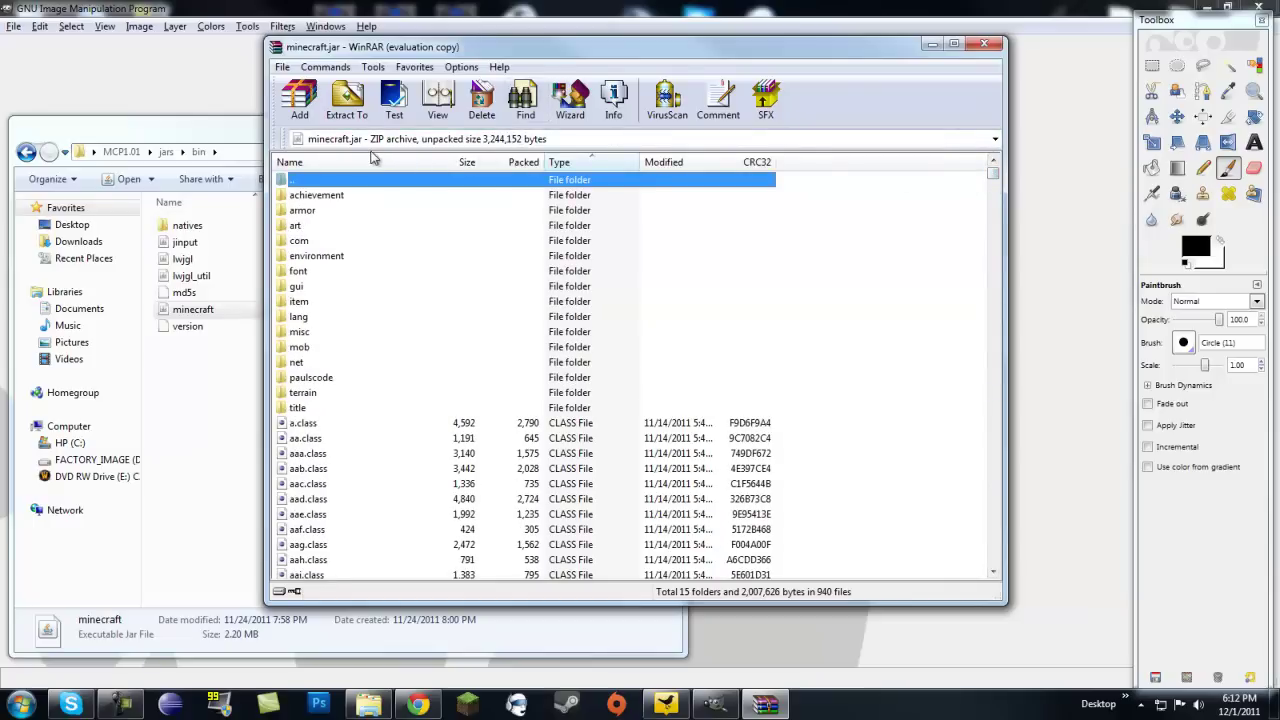
left_click_drag(994, 177, 987, 572)
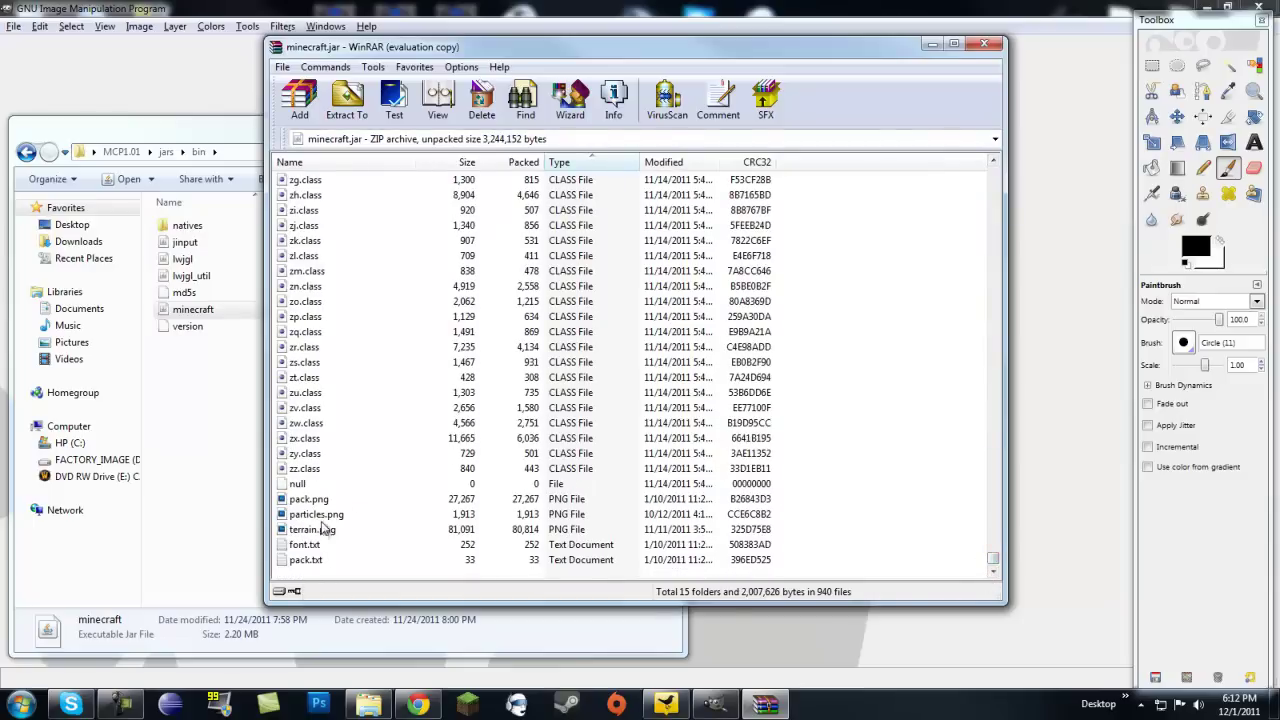
left_click(305, 534)
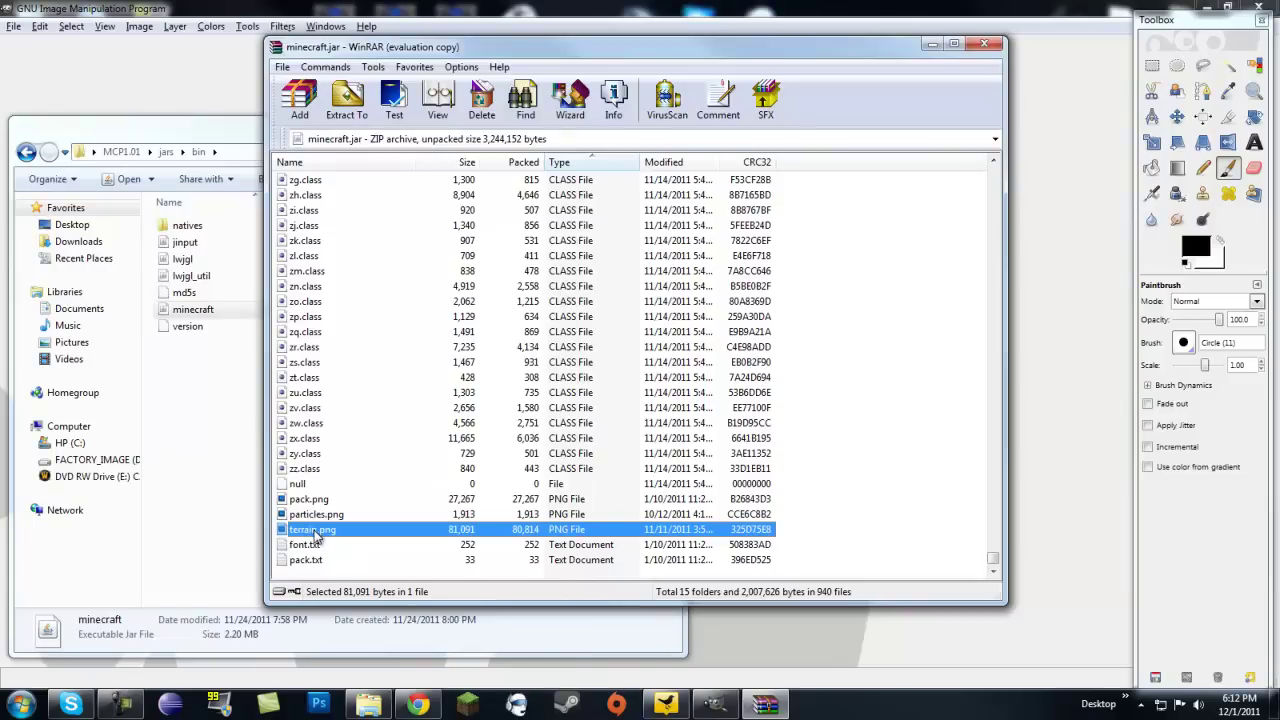
double_click(314, 532)
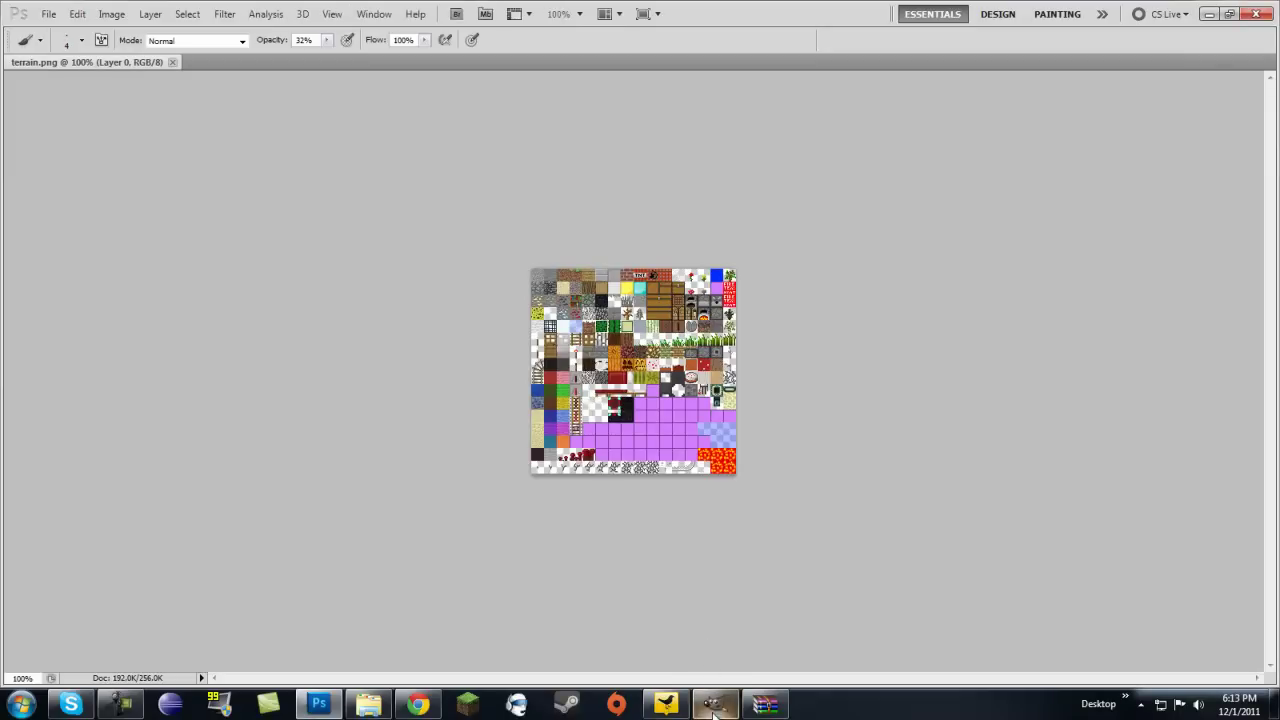
Step: Zoom into terrain.png and set the brush Size to 1 px
scroll(585, 373, "up", 5)
scroll(585, 373, "up", 6)
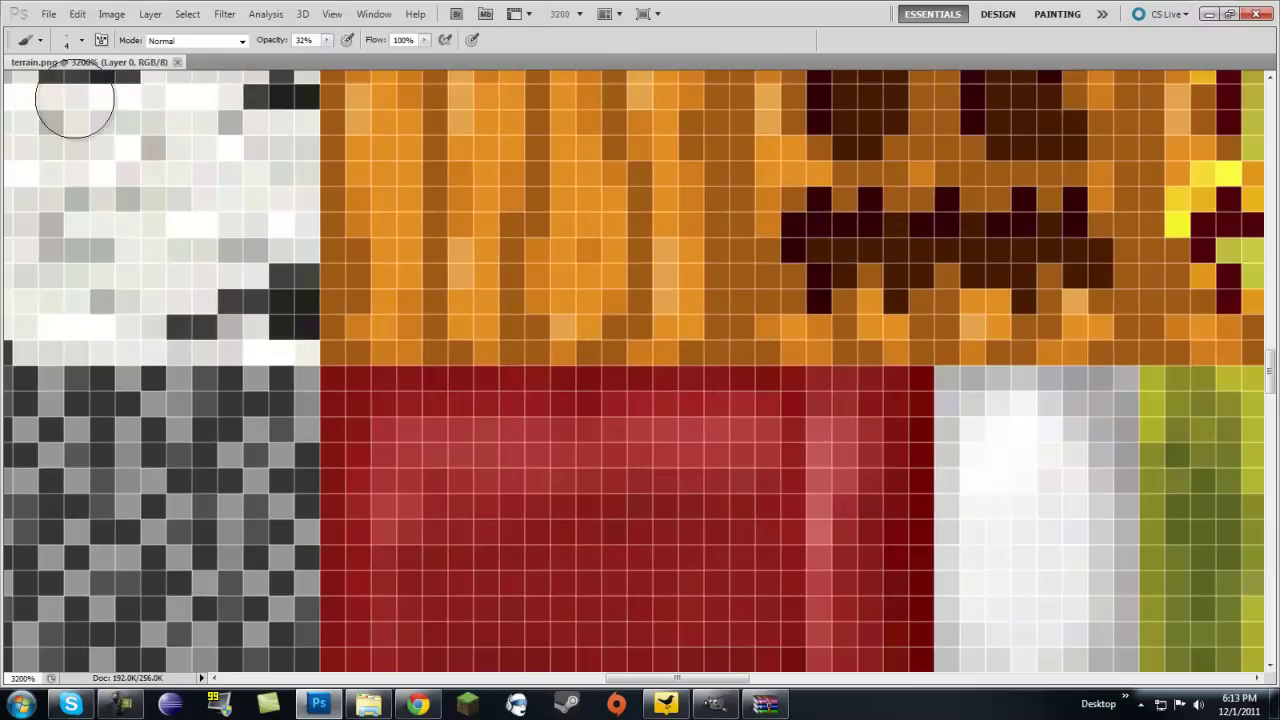
left_click(40, 41)
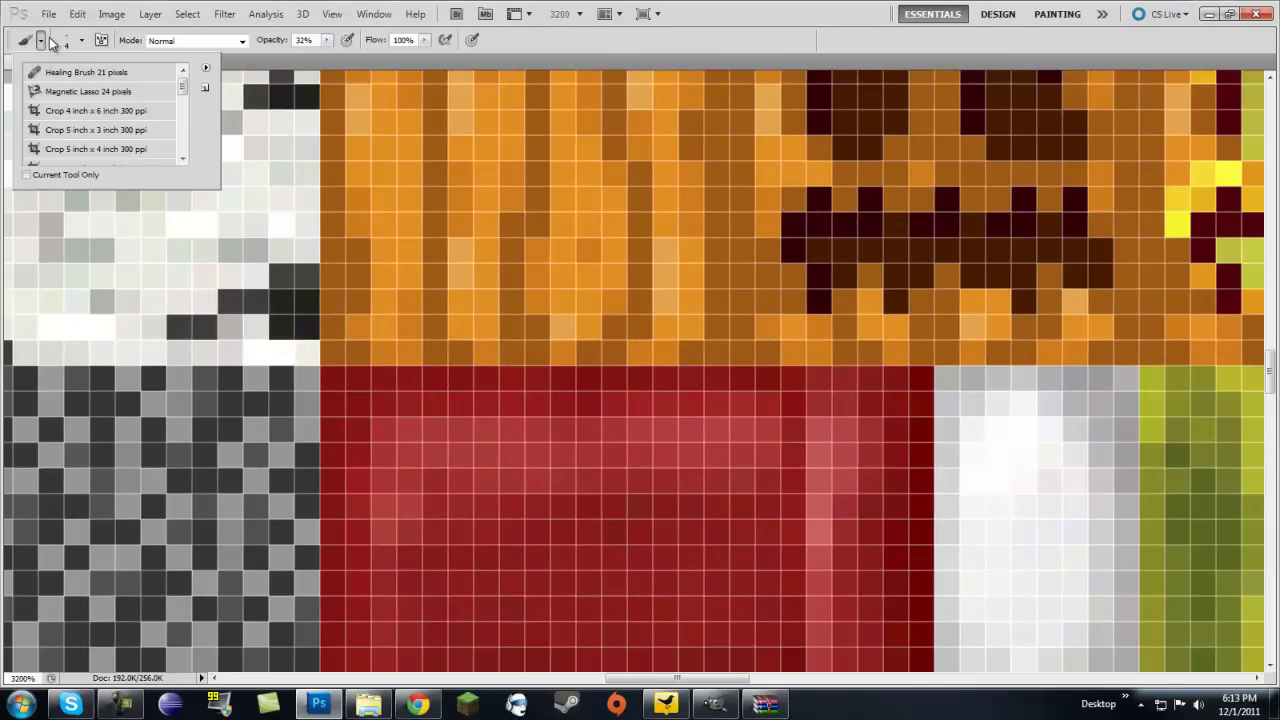
left_click(40, 41)
left_click(82, 40)
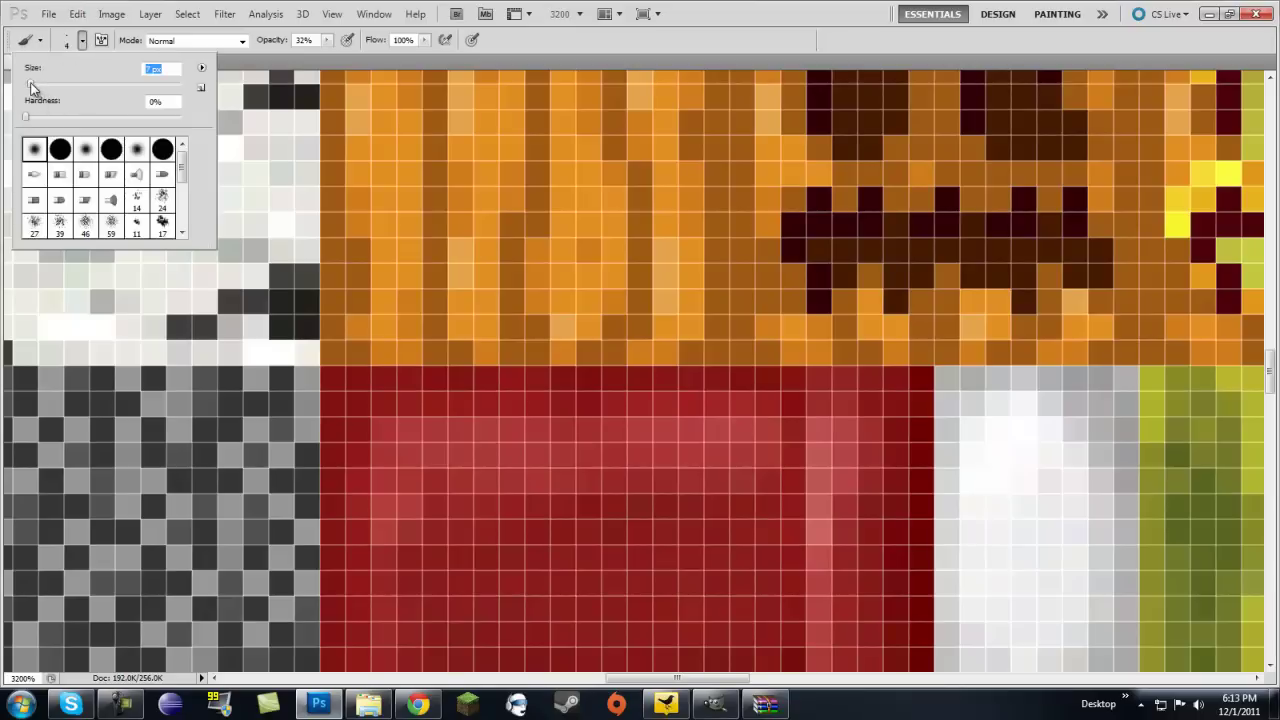
left_click_drag(27, 87, 26, 86)
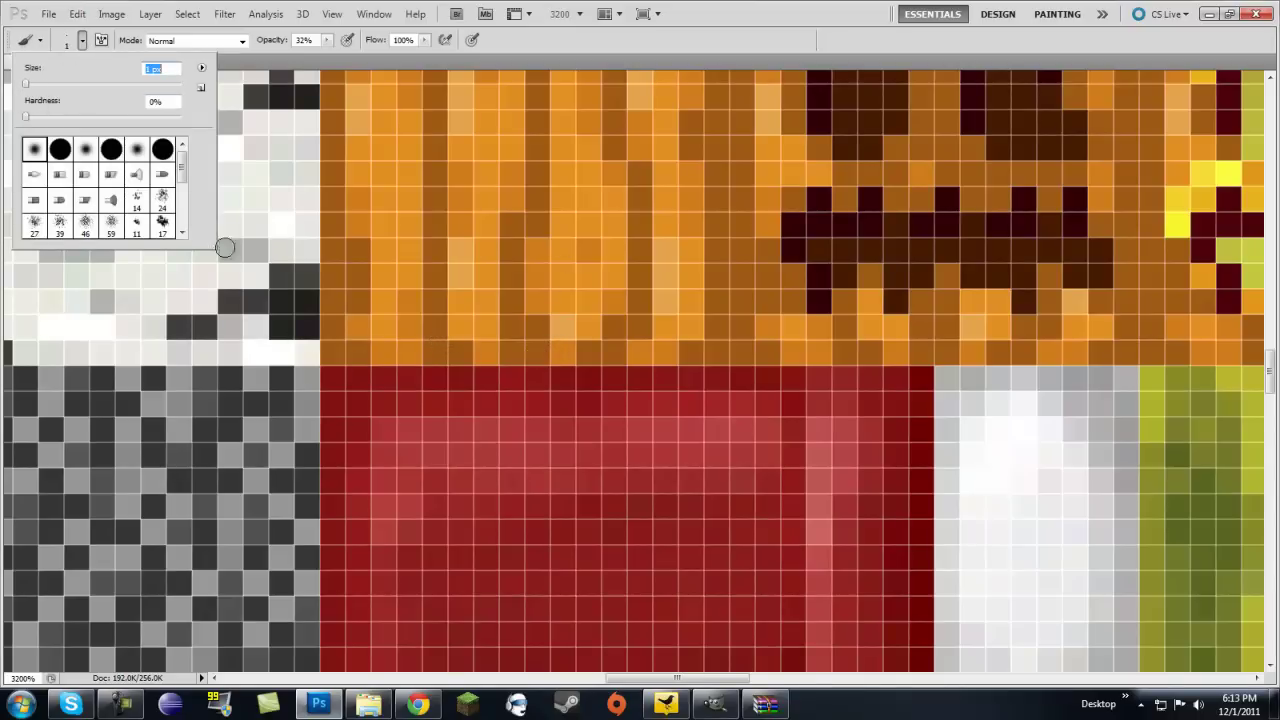
key("Return")
Step: Zoom in and paint darker 1 px pixels along the brown tile's top row, then zoom out
scroll(335, 246, "down", 3)
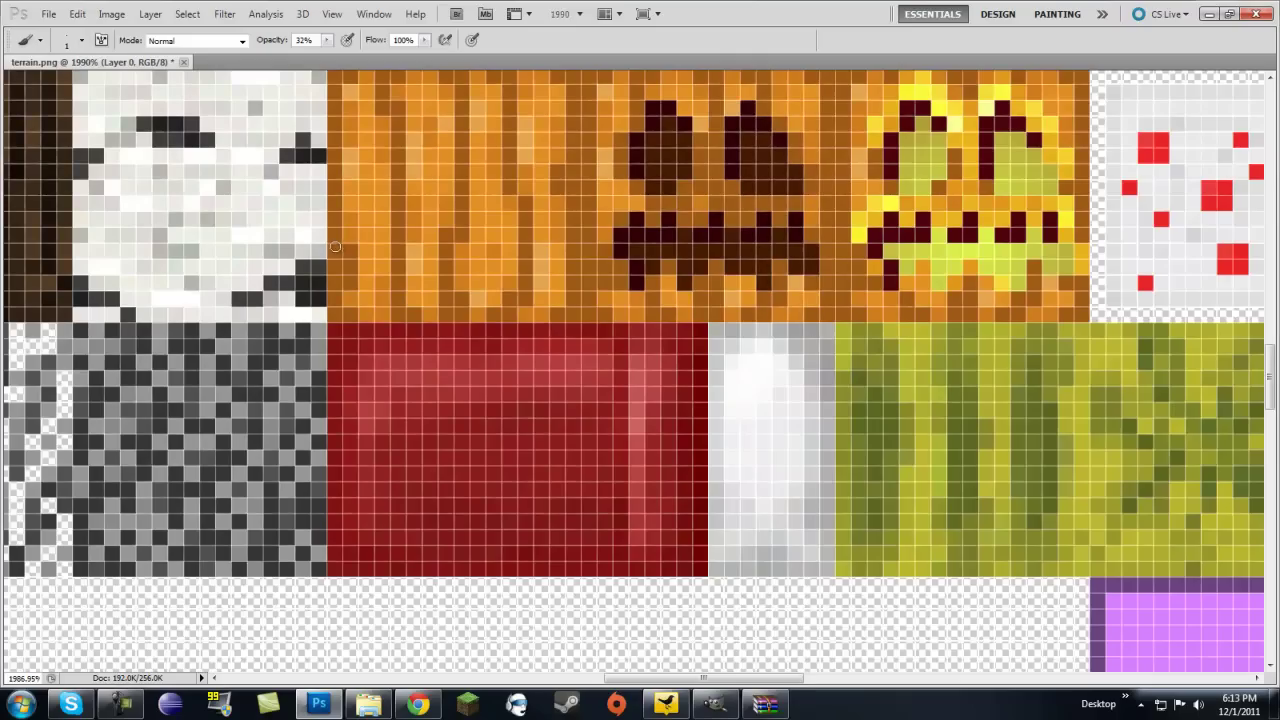
scroll(335, 246, "down", 2)
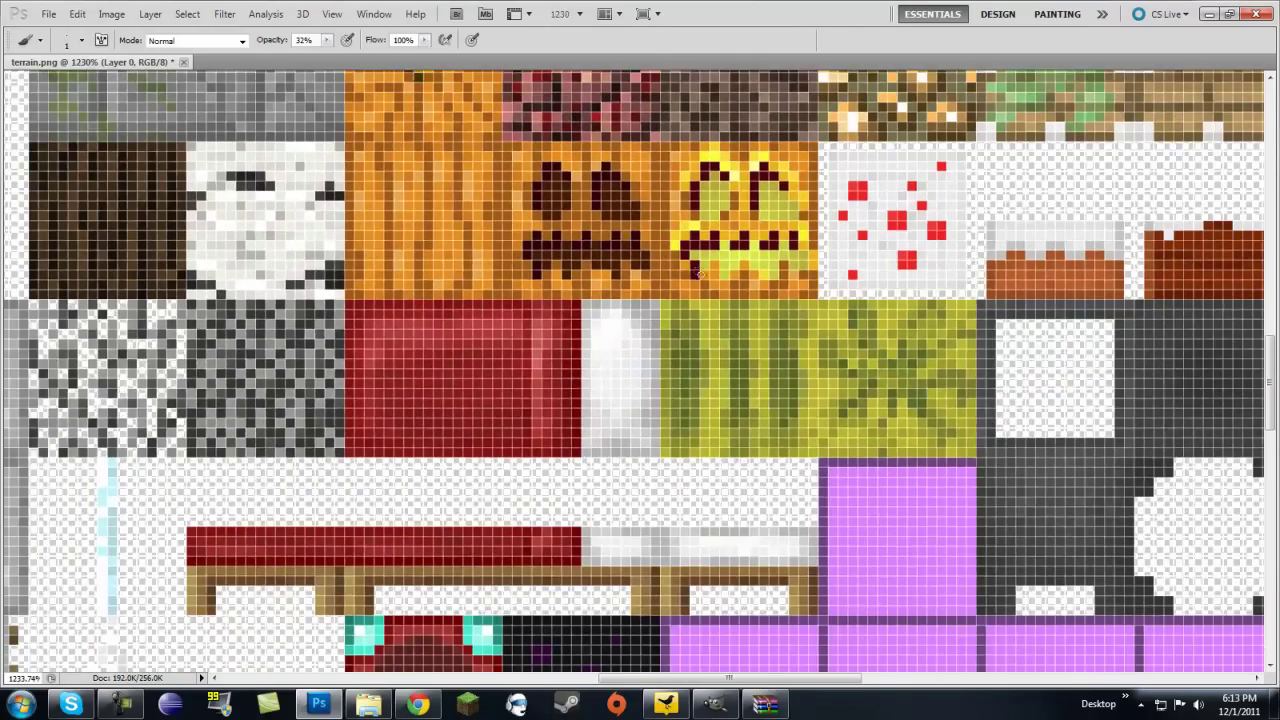
scroll(699, 273, "down", 2)
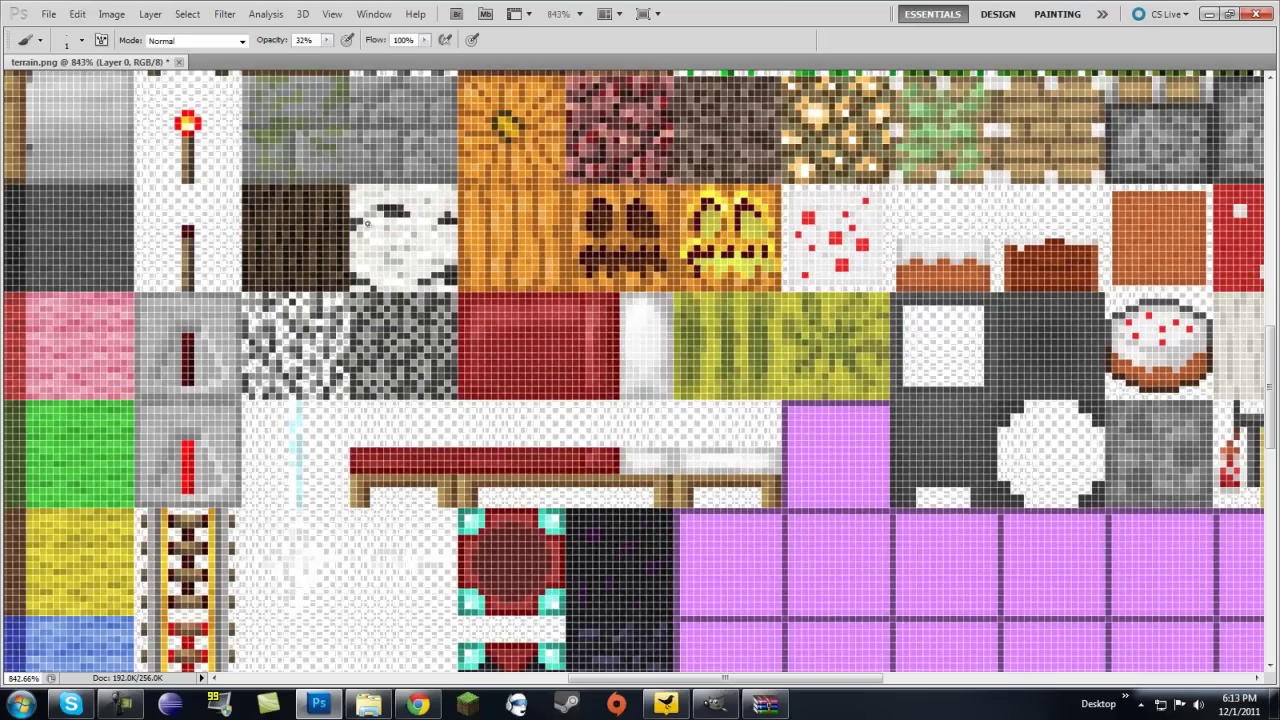
scroll(369, 224, "up", 4)
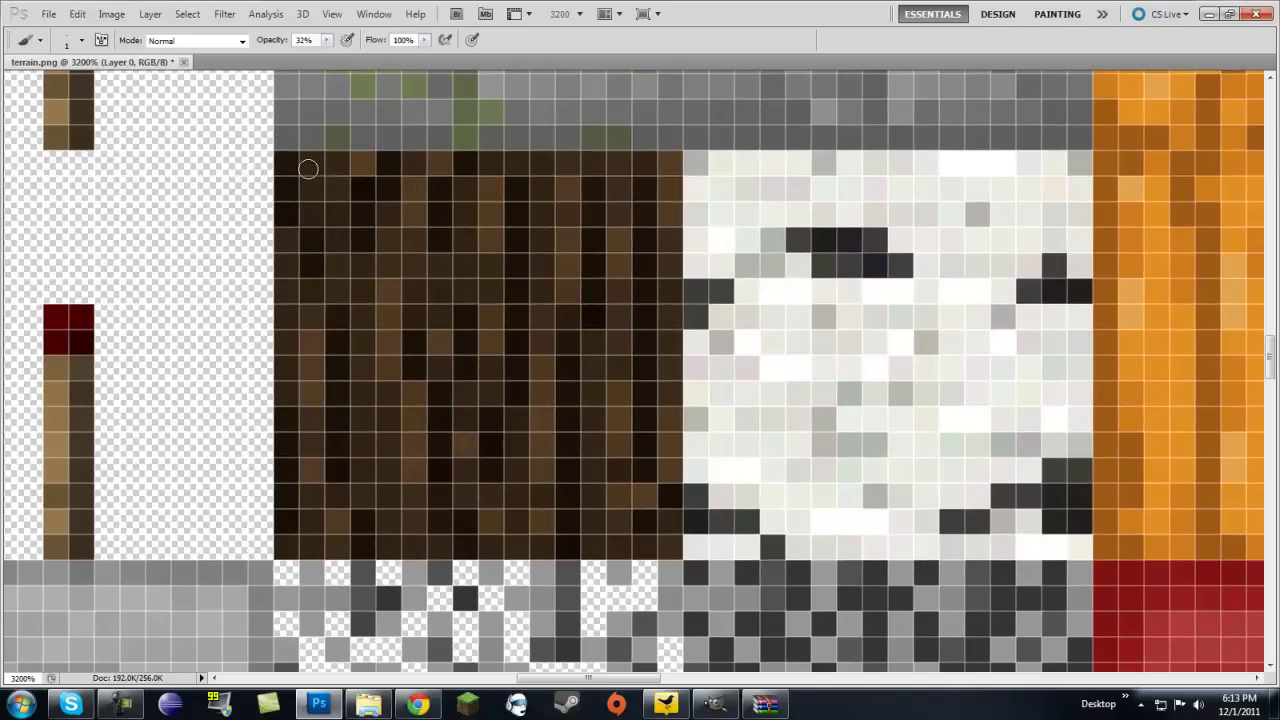
left_click_drag(303, 162, 666, 166)
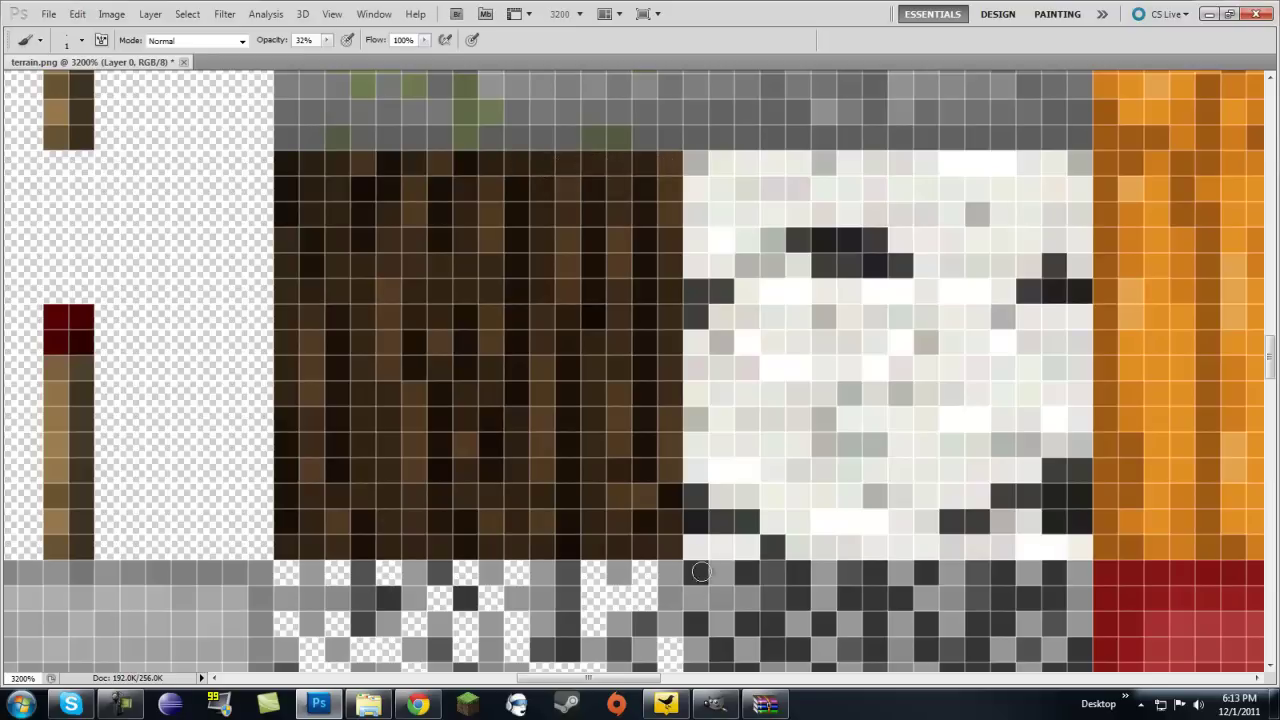
scroll(680, 340, "down", 3)
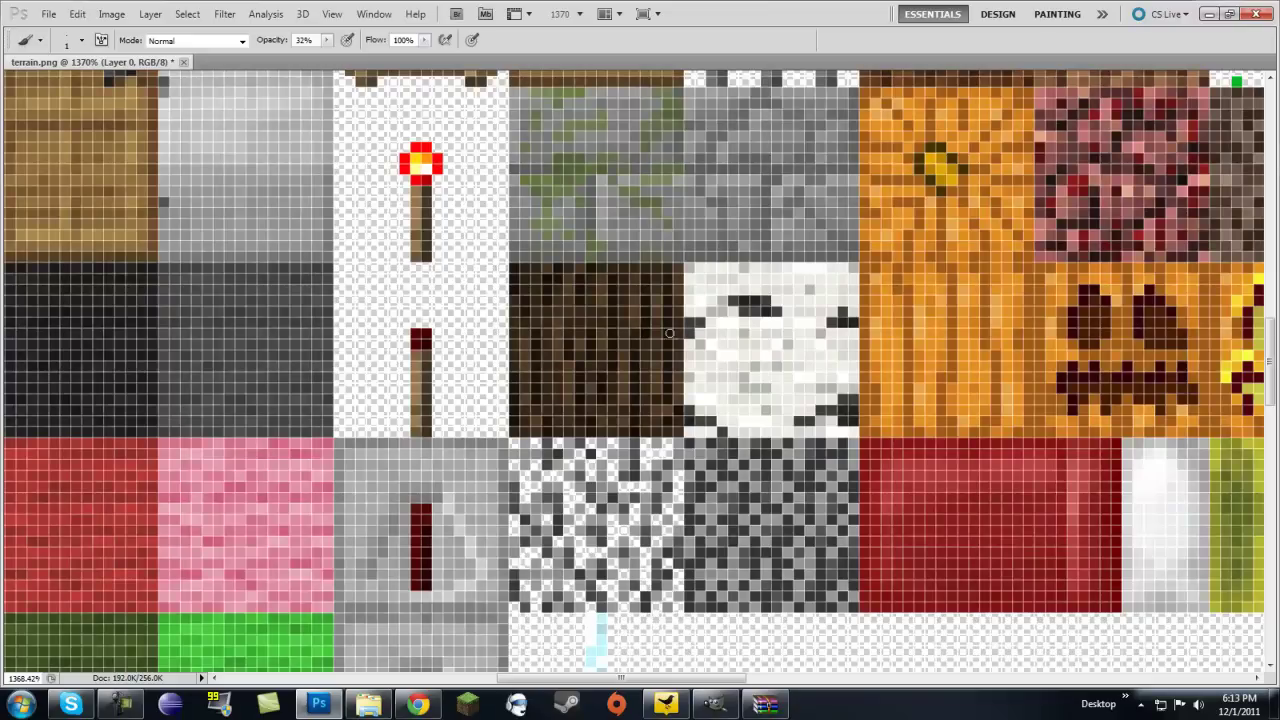
scroll(669, 333, "up", 3)
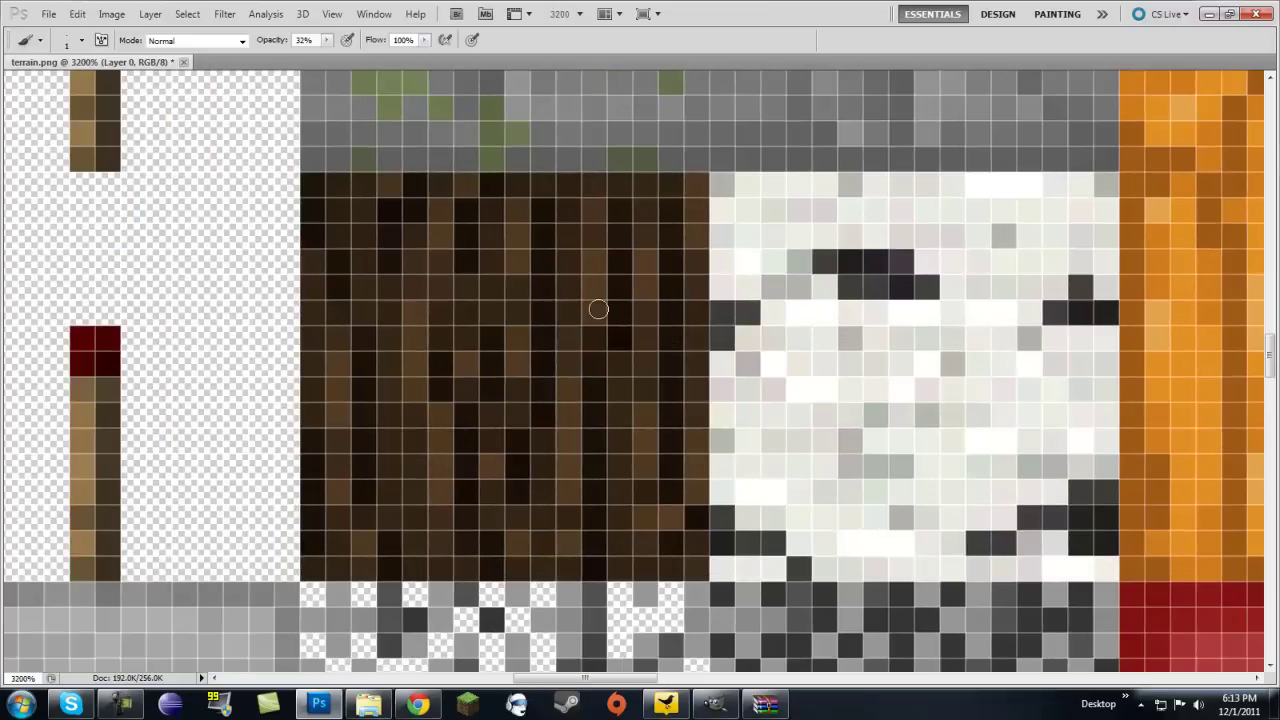
scroll(546, 305, "down", 1)
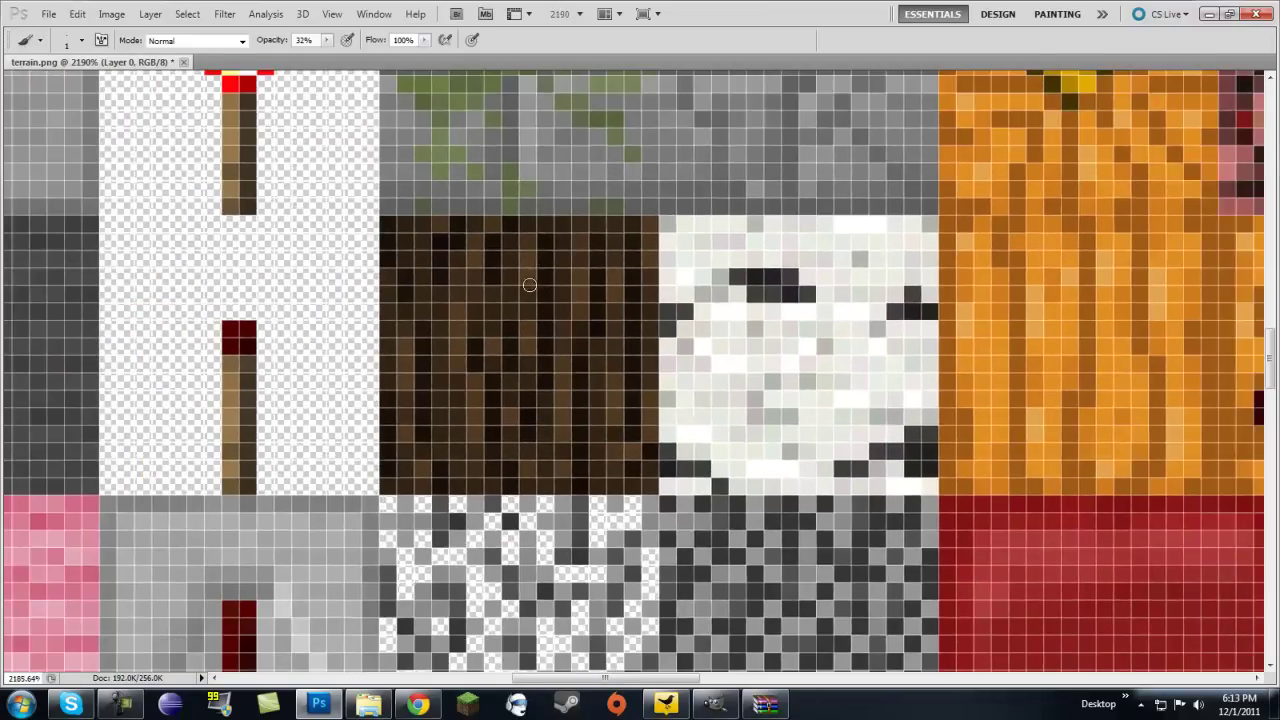
scroll(528, 278, "down", 1)
scroll(528, 278, "down", 4)
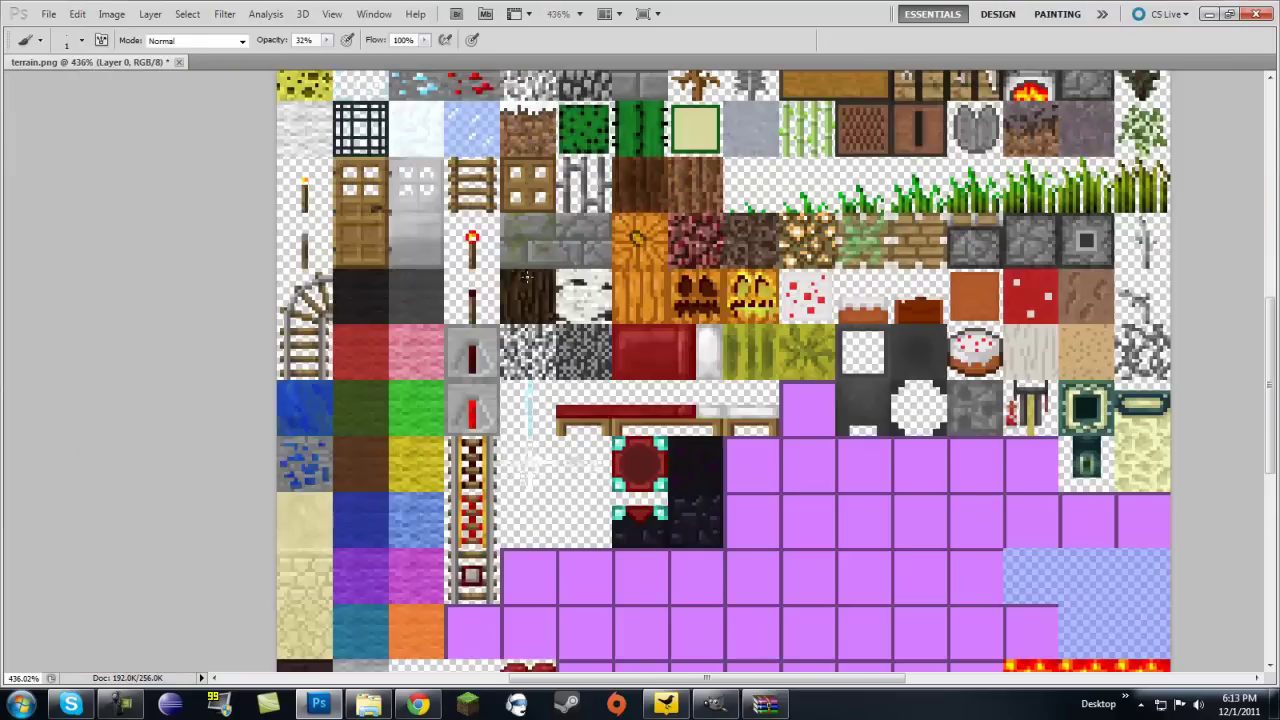